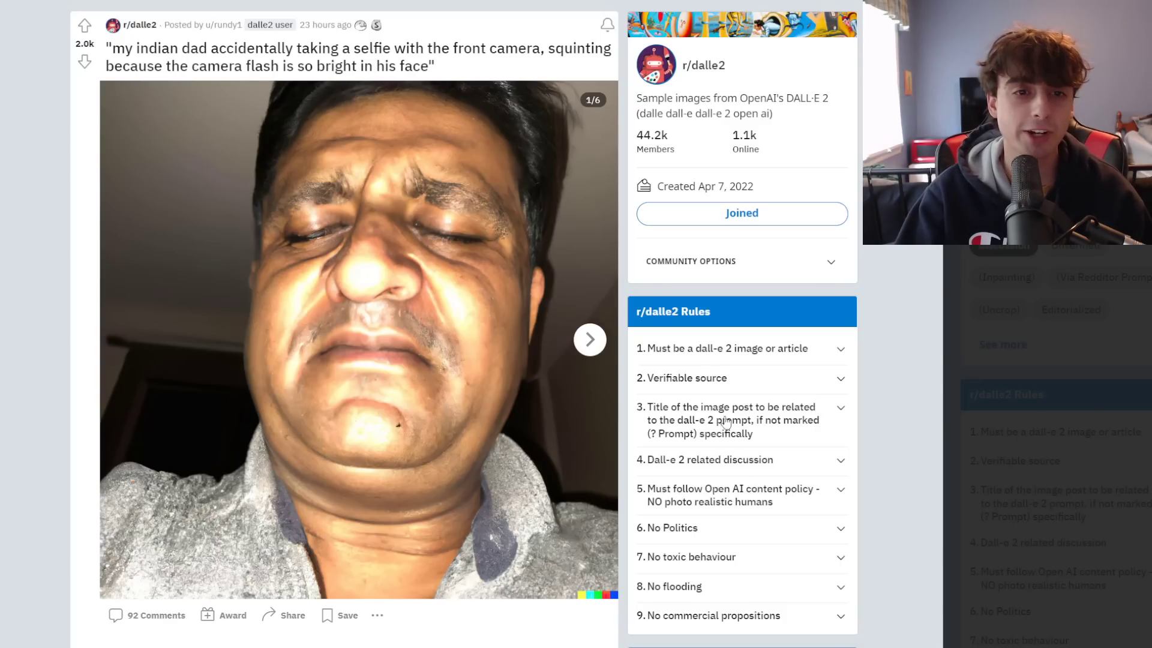
Page through the selfie gallery to its last photo.
{"action": "left_click", "coordinate": [591, 343]}
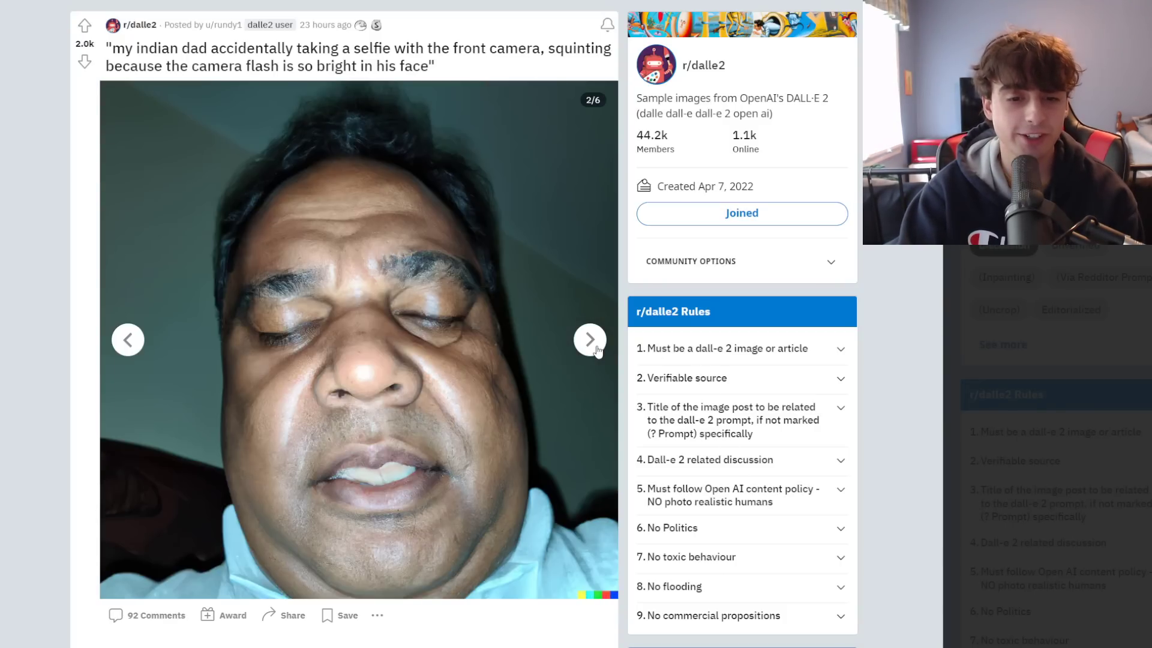
{"action": "left_click", "coordinate": [593, 346]}
{"action": "left_click", "coordinate": [591, 341]}
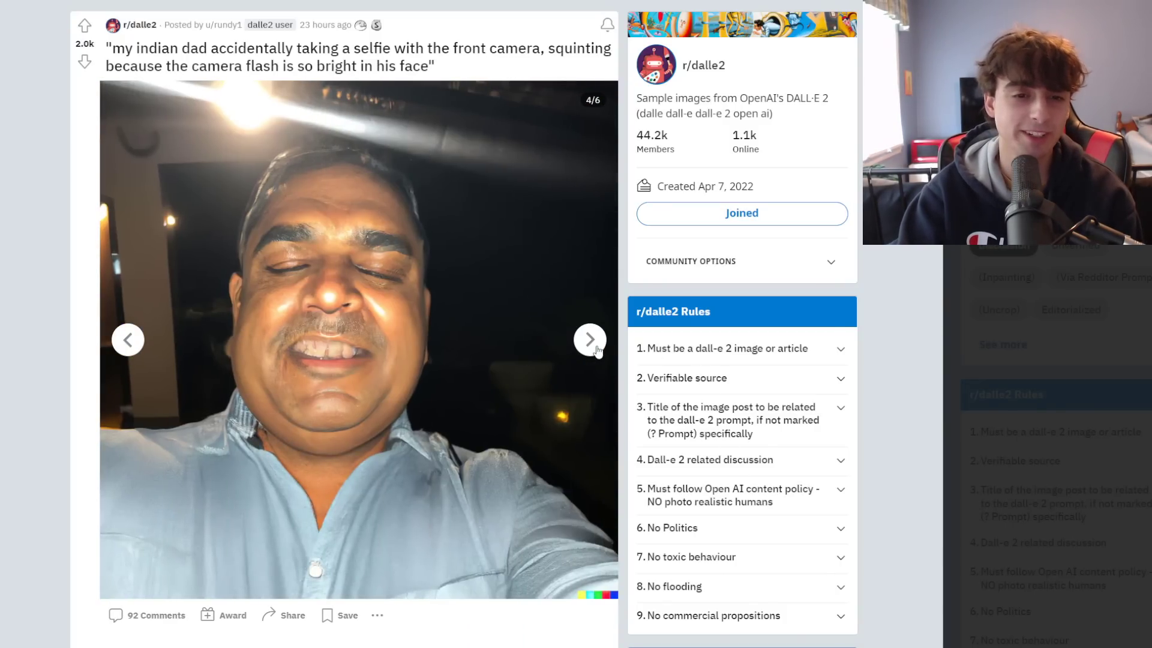
{"action": "left_click", "coordinate": [591, 342]}
{"action": "left_click", "coordinate": [589, 340]}
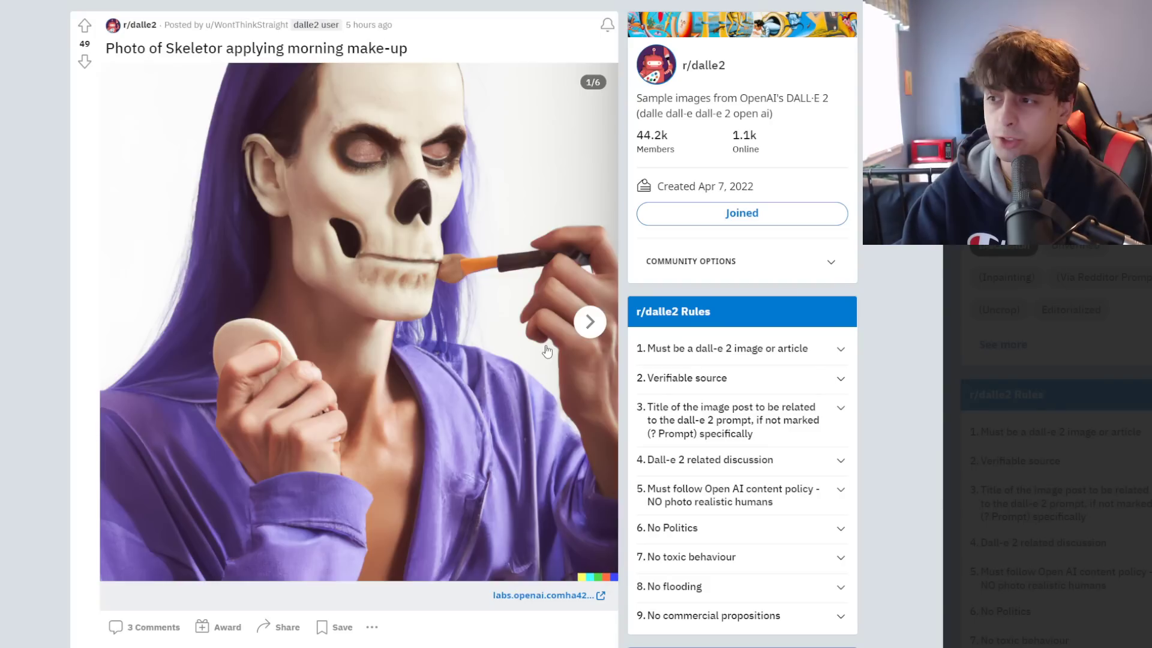
Page through the Skeletor make-up images to the fifth, then jump to the pricing survey post.
{"action": "left_click", "coordinate": [588, 328]}
{"action": "left_click", "coordinate": [588, 330]}
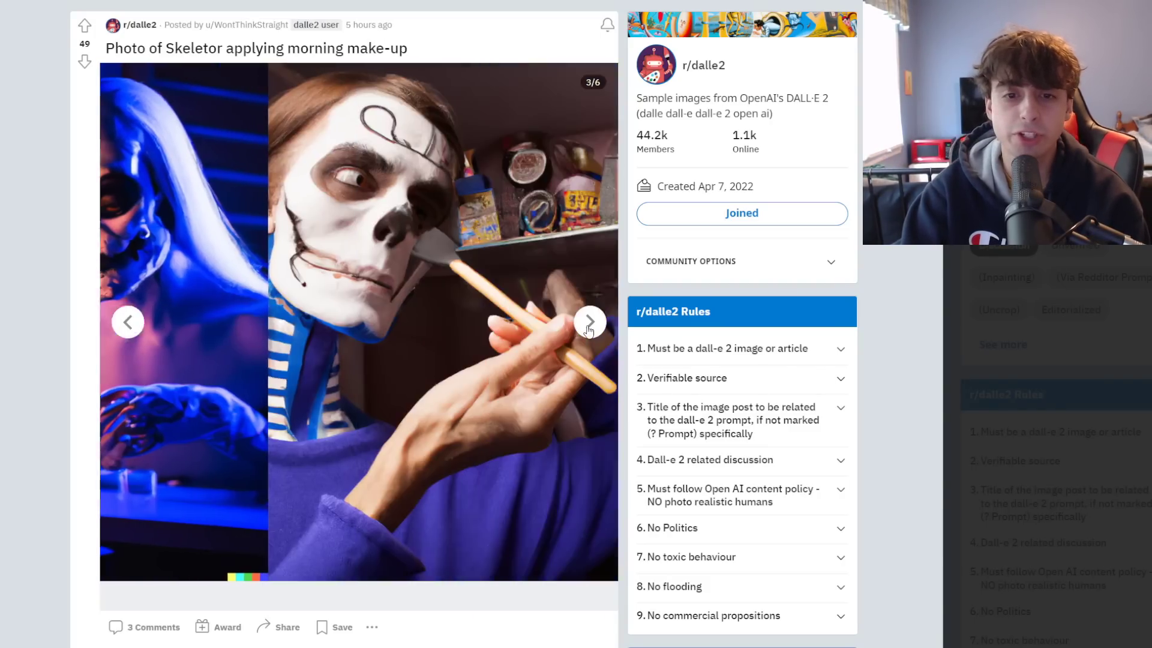
{"action": "left_click", "coordinate": [589, 330]}
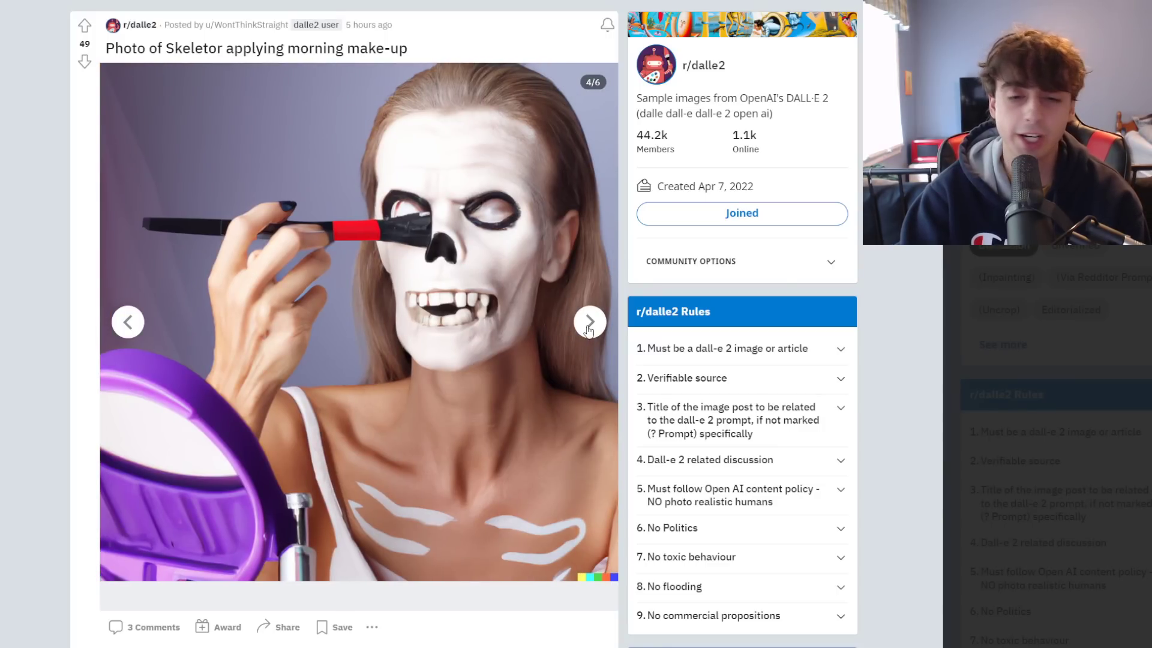
{"action": "left_click", "coordinate": [588, 330]}
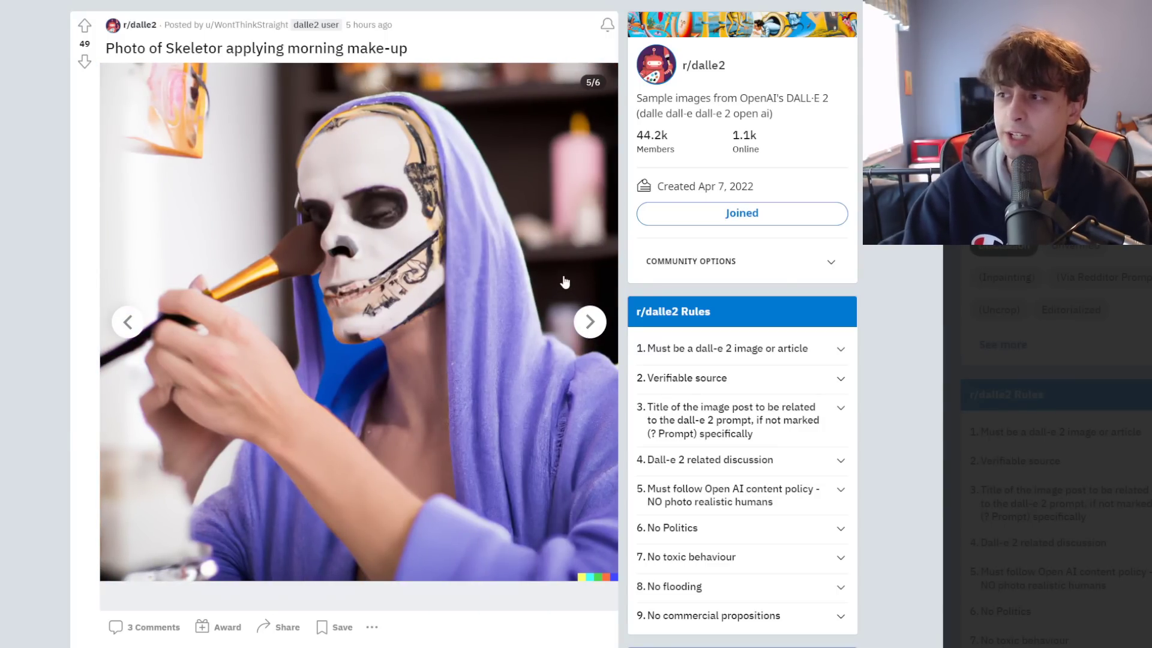
{"action": "key", "text": "j"}
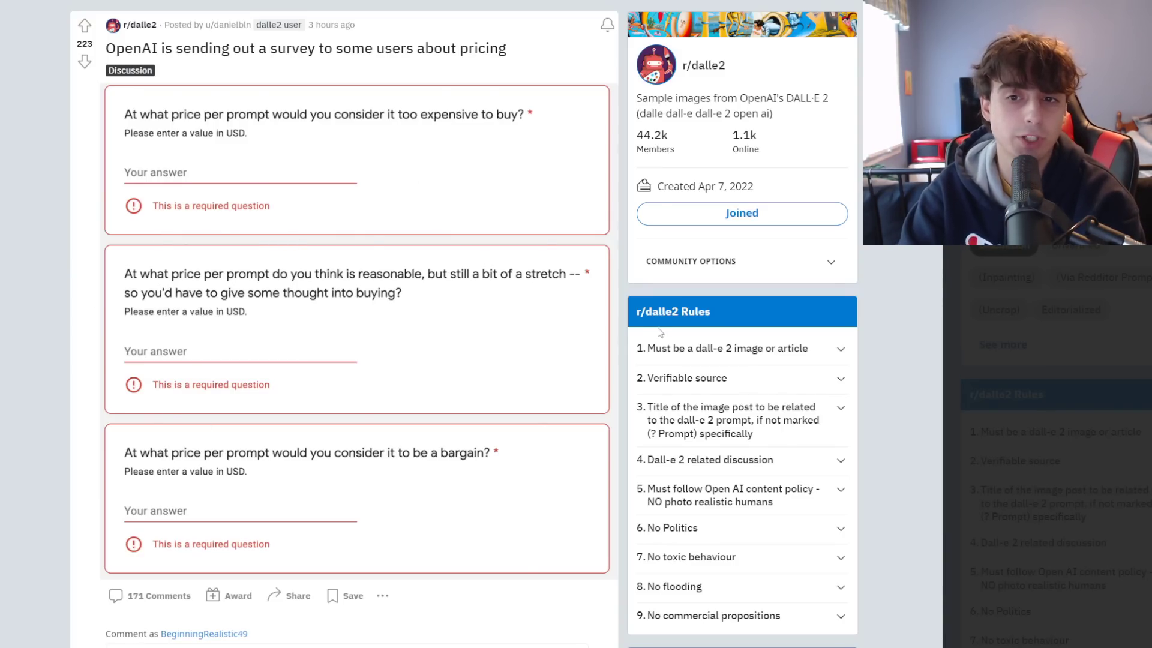
Glance at the pricing survey post's comments, then jump to the ceiling-hole cat post.
{"action": "scroll", "coordinate": [662, 323], "scroll_direction": "down", "scroll_amount": 20}
{"action": "scroll", "coordinate": [666, 326], "scroll_direction": "up", "scroll_amount": 20}
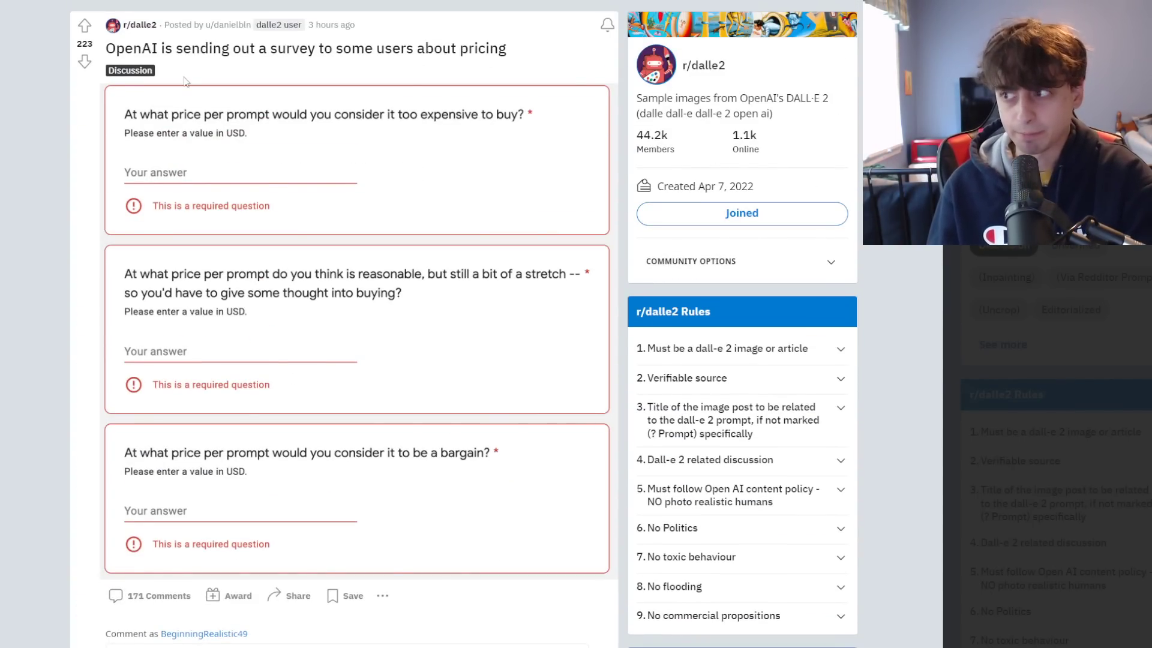
{"action": "key", "text": "j"}
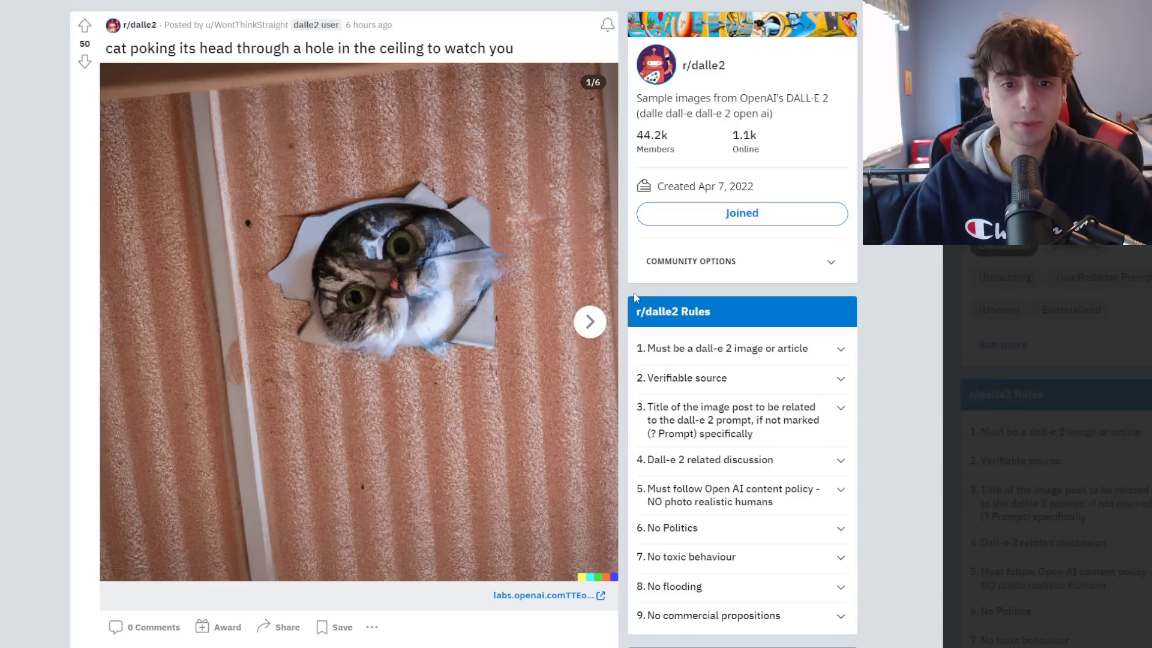
Show the next image in the ceiling-hole cat gallery.
{"action": "left_click", "coordinate": [590, 322]}
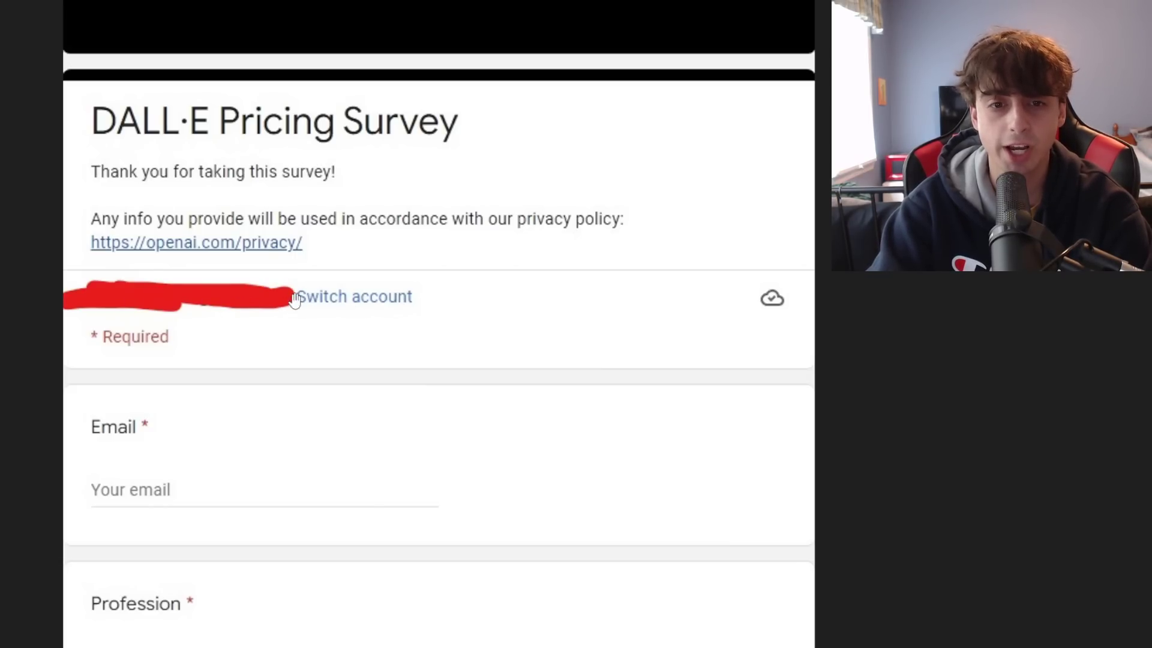
{"action": "scroll", "coordinate": [201, 354], "scroll_direction": "down", "scroll_amount": 2}
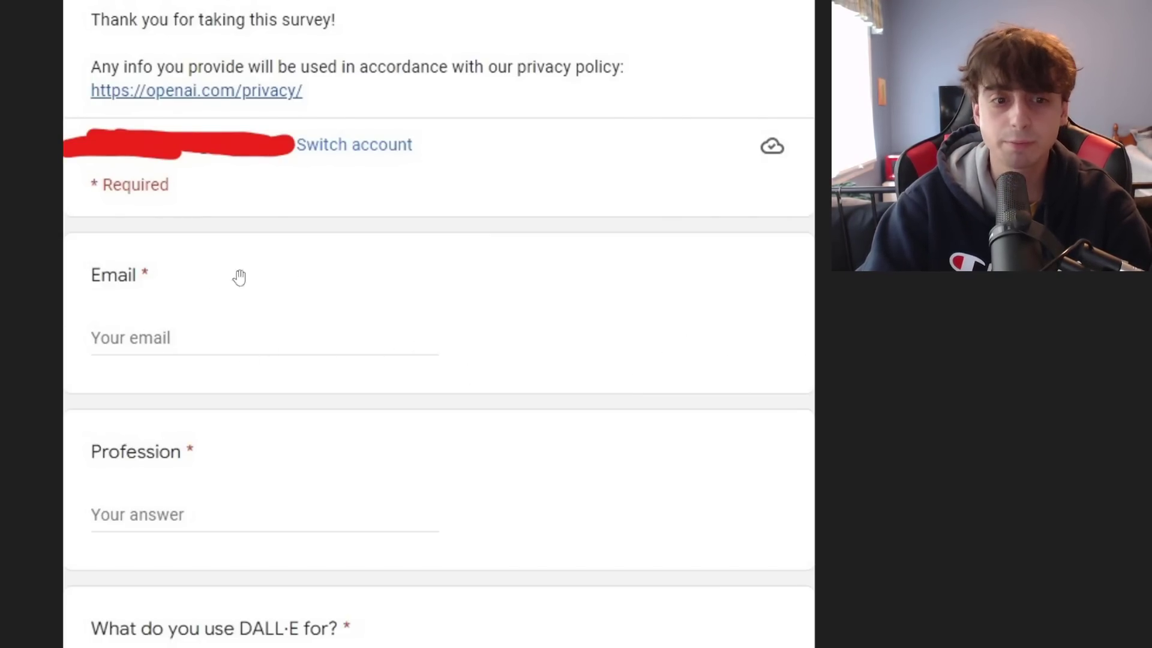
{"action": "scroll", "coordinate": [979, 341], "scroll_direction": "down", "scroll_amount": 3}
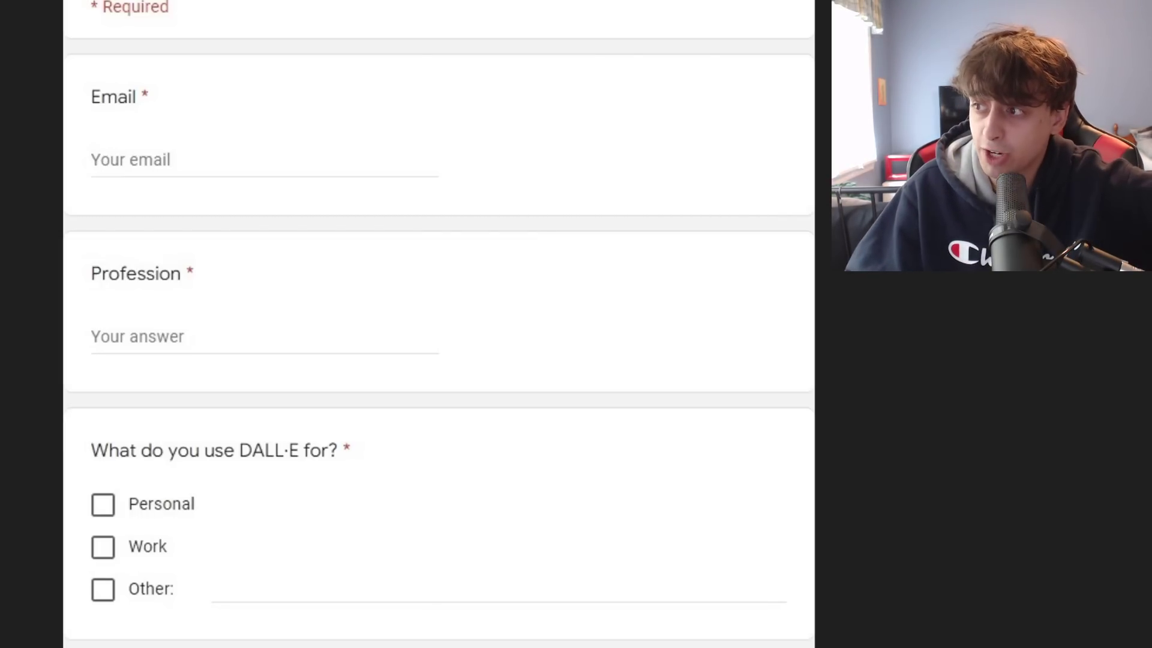
{"action": "scroll", "coordinate": [1018, 509], "scroll_direction": "down", "scroll_amount": 4}
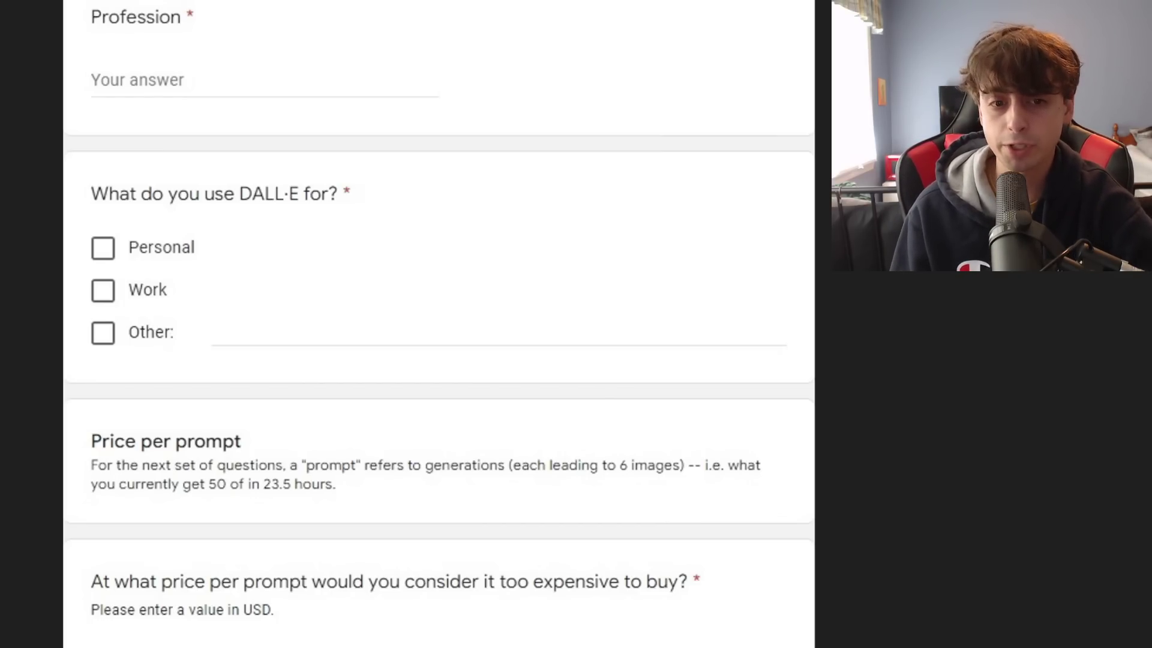
{"action": "scroll", "coordinate": [1077, 306], "scroll_direction": "down", "scroll_amount": 5}
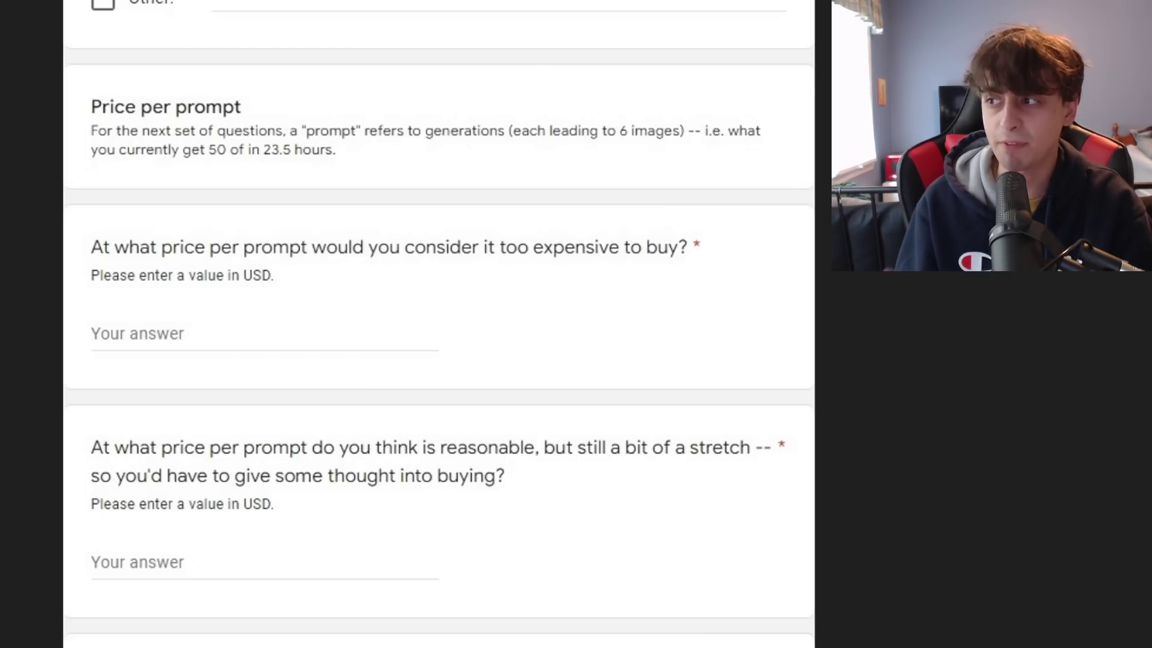
{"action": "scroll", "coordinate": [438, 324], "scroll_direction": "down", "scroll_amount": 2}
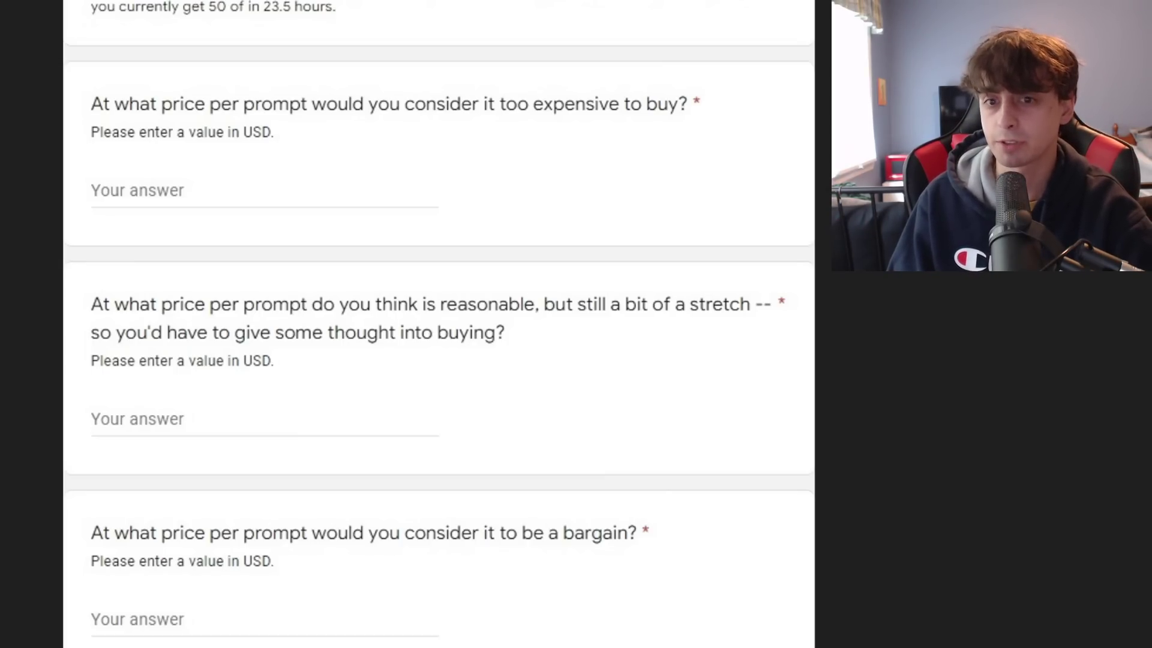
{"action": "scroll", "coordinate": [438, 324], "scroll_direction": "down", "scroll_amount": 2}
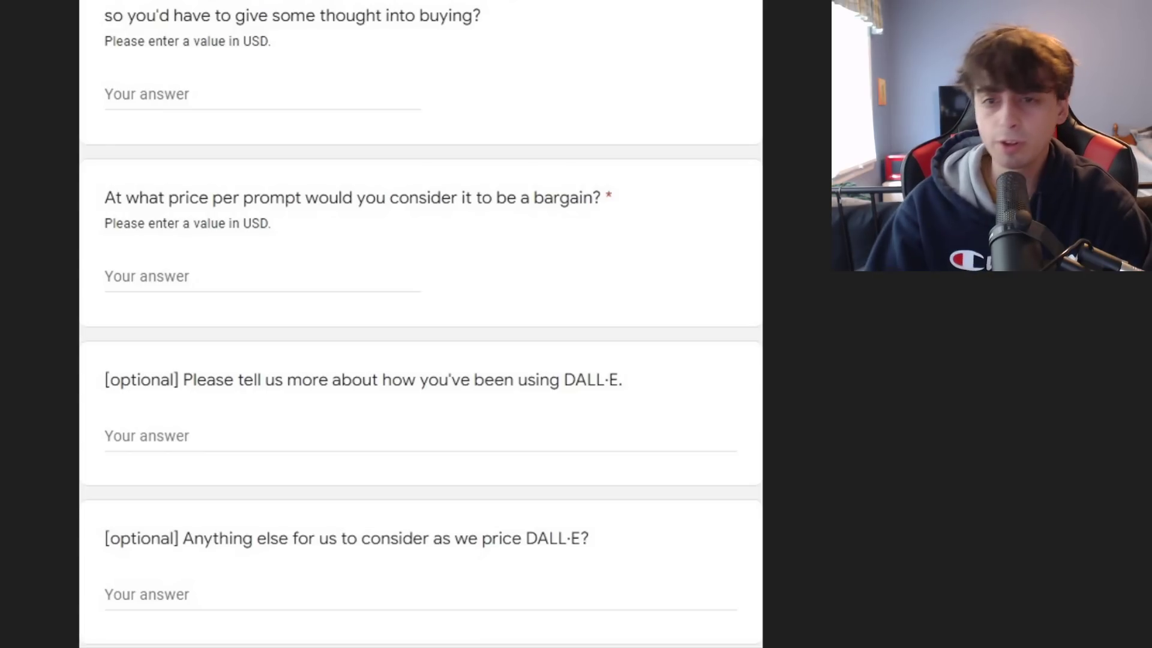
Scroll back through the survey's remaining optional questions.
{"action": "scroll", "coordinate": [1086, 332], "scroll_direction": "up", "scroll_amount": 5}
{"action": "scroll", "coordinate": [1085, 332], "scroll_direction": "up", "scroll_amount": 8}
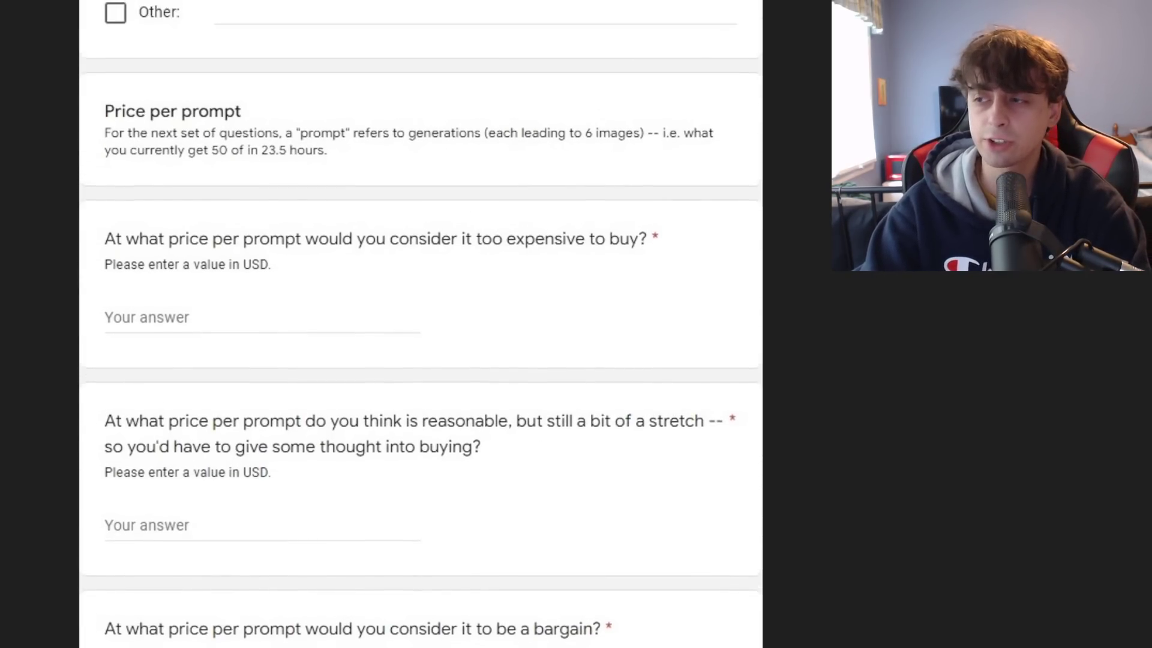
{"action": "scroll", "coordinate": [982, 273], "scroll_direction": "down", "scroll_amount": 2}
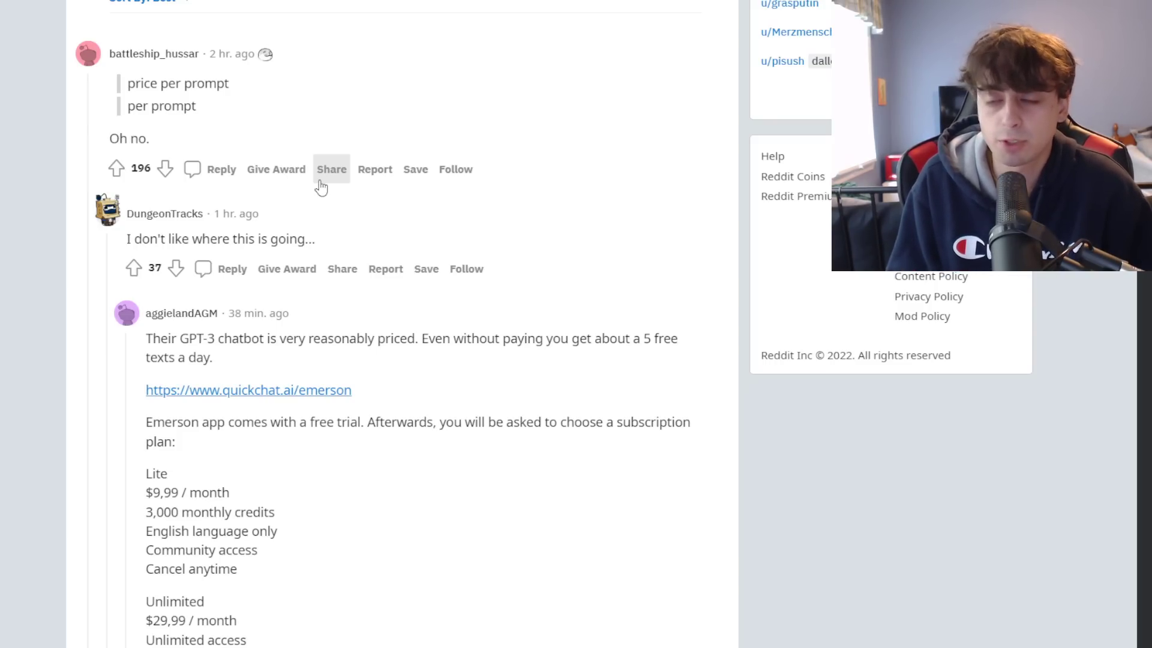
Read down the pricing comments, highlighting ones on worsening generations and competitors replacing OpenAI.
{"action": "scroll", "coordinate": [222, 216], "scroll_direction": "down", "scroll_amount": 2}
{"action": "scroll", "coordinate": [288, 246], "scroll_direction": "down", "scroll_amount": 1}
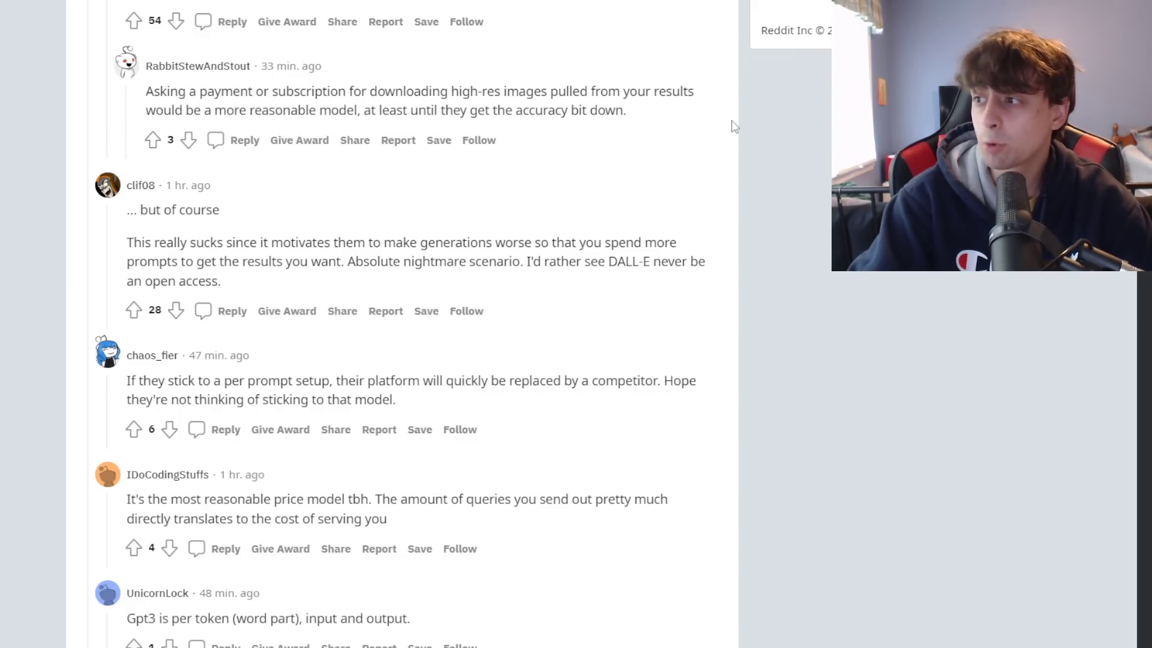
{"action": "scroll", "coordinate": [742, 110], "scroll_direction": "down", "scroll_amount": 1}
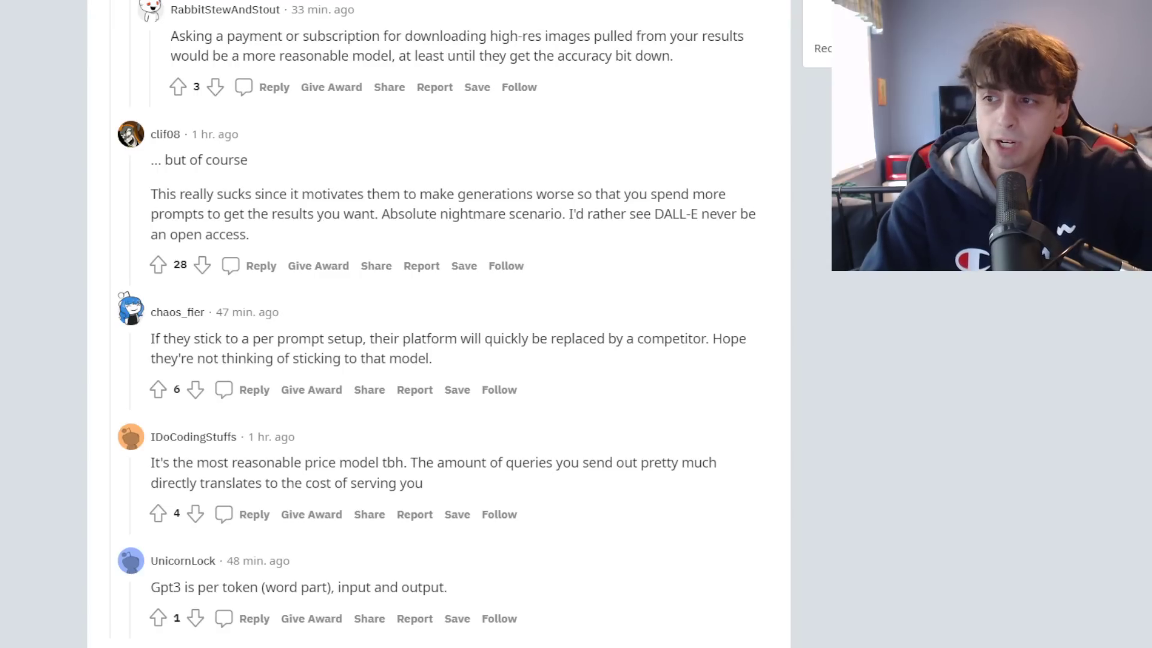
{"action": "triple_click", "coordinate": [334, 240]}
{"action": "scroll", "coordinate": [625, 458], "scroll_direction": "down", "scroll_amount": 1}
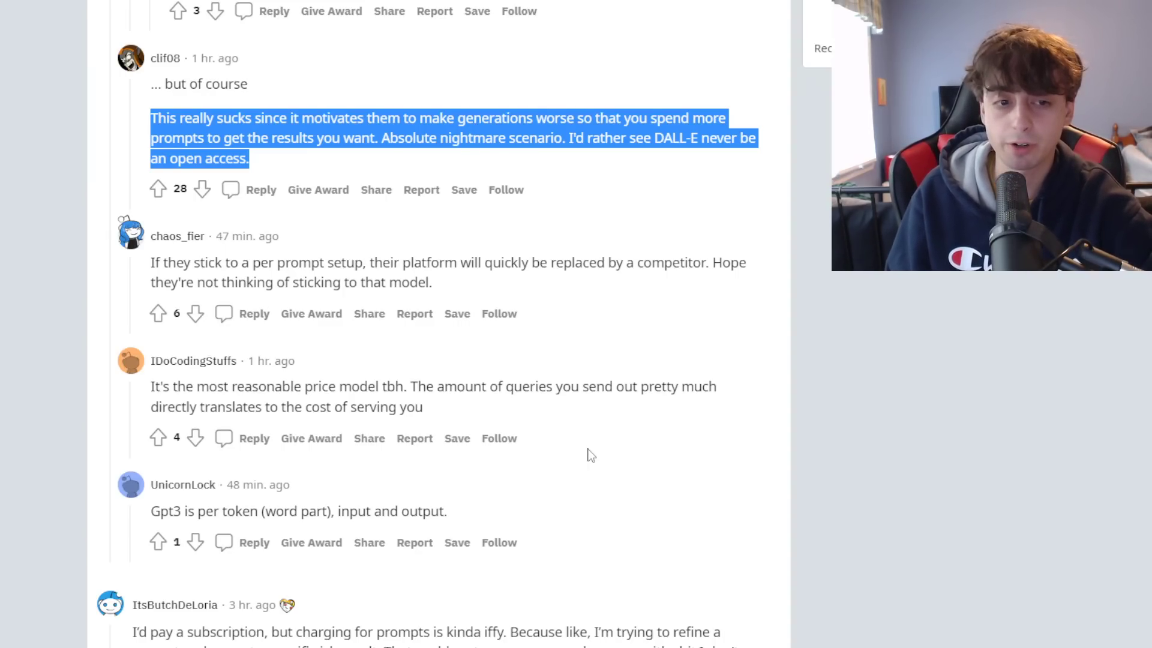
{"action": "scroll", "coordinate": [591, 456], "scroll_direction": "down", "scroll_amount": 1}
{"action": "triple_click", "coordinate": [433, 208]}
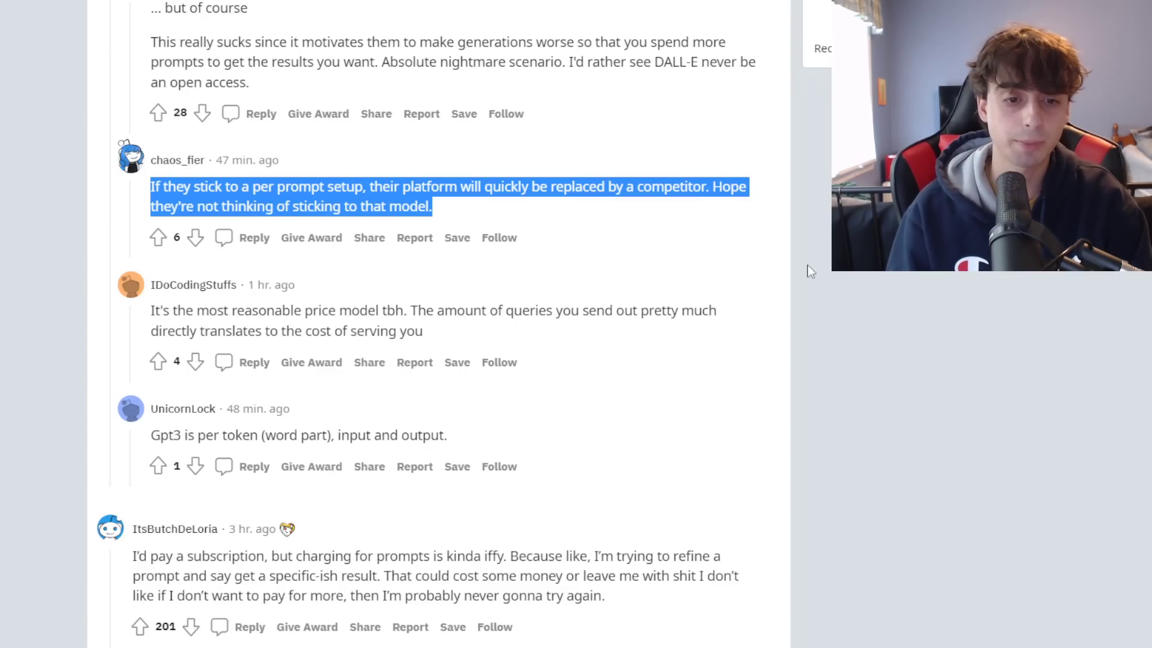
{"action": "scroll", "coordinate": [809, 271], "scroll_direction": "down", "scroll_amount": 4}
Highlight and read the remaining pricing comments, including the subscription preference comment.
{"action": "left_click_drag", "start_coordinate": [151, 207], "coordinate": [473, 203]}
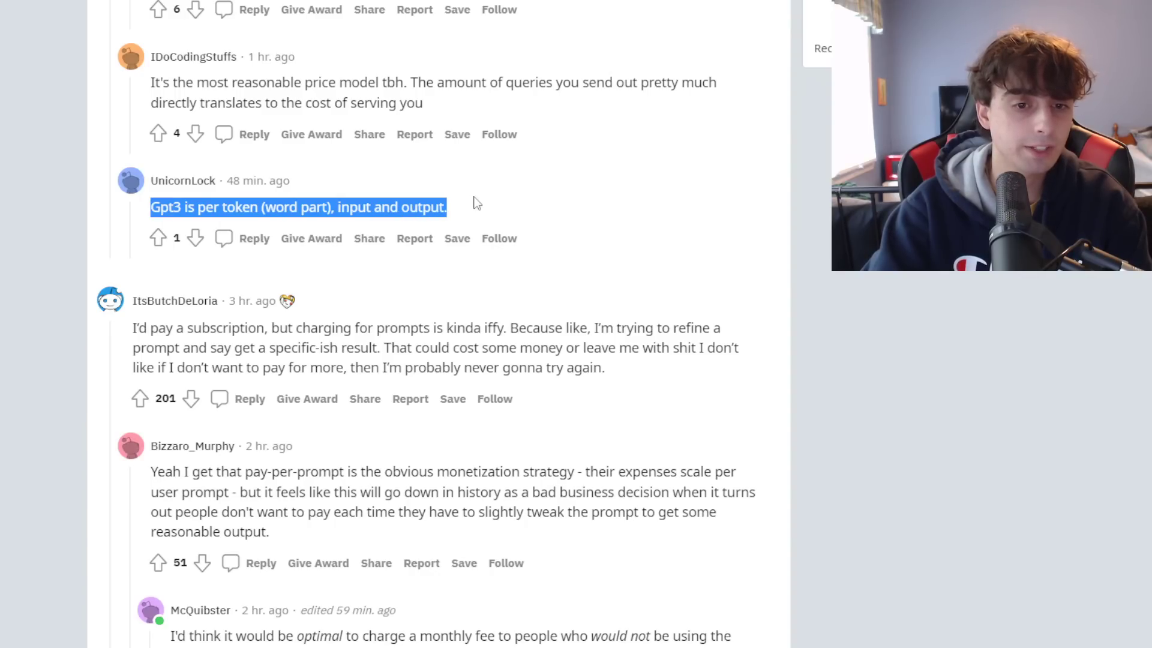
{"action": "scroll", "coordinate": [713, 215], "scroll_direction": "down", "scroll_amount": 3}
{"action": "left_click_drag", "start_coordinate": [132, 176], "coordinate": [724, 221]}
{"action": "left_click", "coordinate": [282, 188]}
{"action": "left_click", "coordinate": [576, 178]}
{"action": "left_click", "coordinate": [719, 223]}
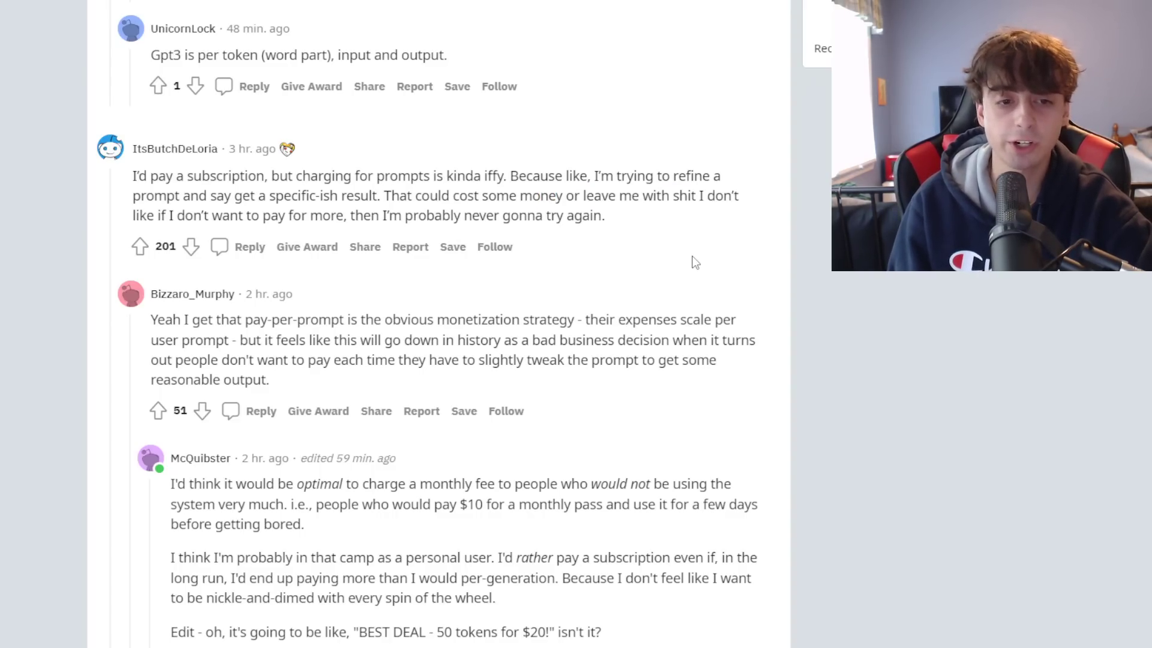
{"action": "scroll", "coordinate": [694, 262], "scroll_direction": "down", "scroll_amount": 10}
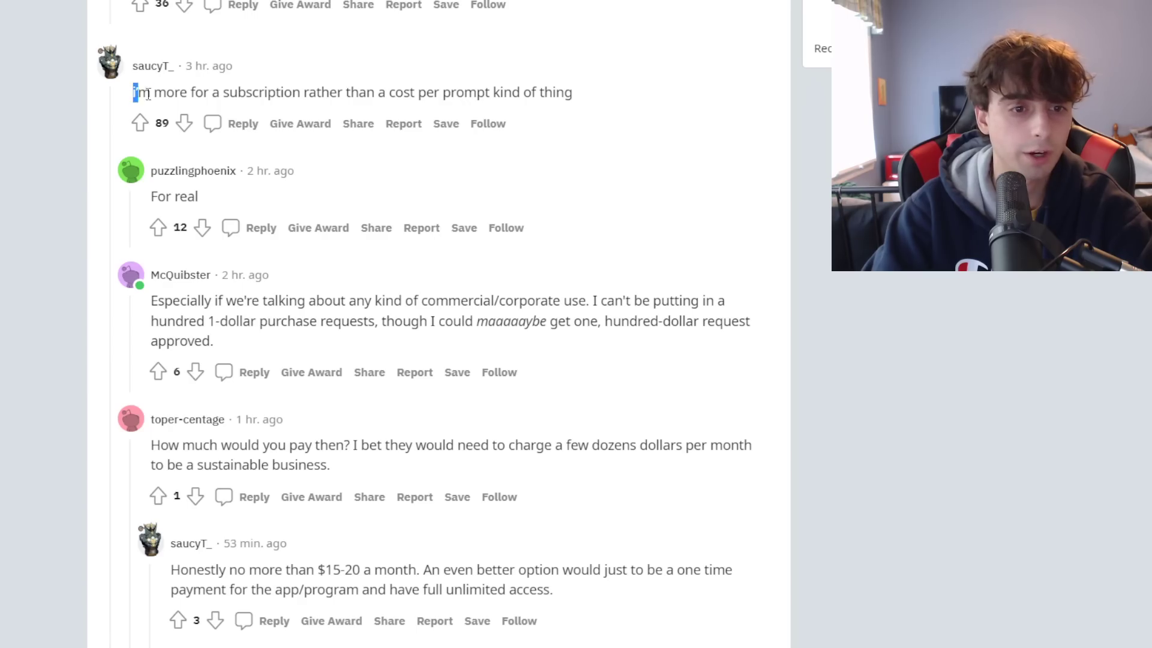
{"action": "left_click_drag", "start_coordinate": [133, 92], "coordinate": [377, 93]}
{"action": "left_click", "coordinate": [515, 99]}
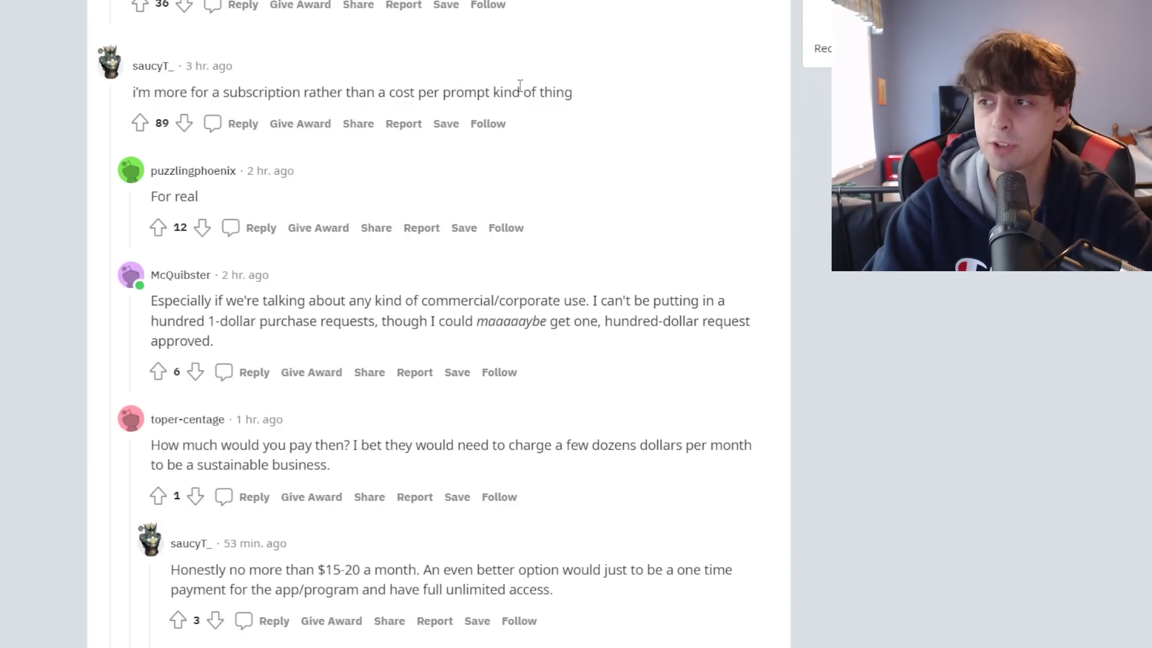
{"action": "scroll", "coordinate": [528, 108], "scroll_direction": "down", "scroll_amount": 4}
{"action": "scroll", "coordinate": [528, 124], "scroll_direction": "down", "scroll_amount": 5}
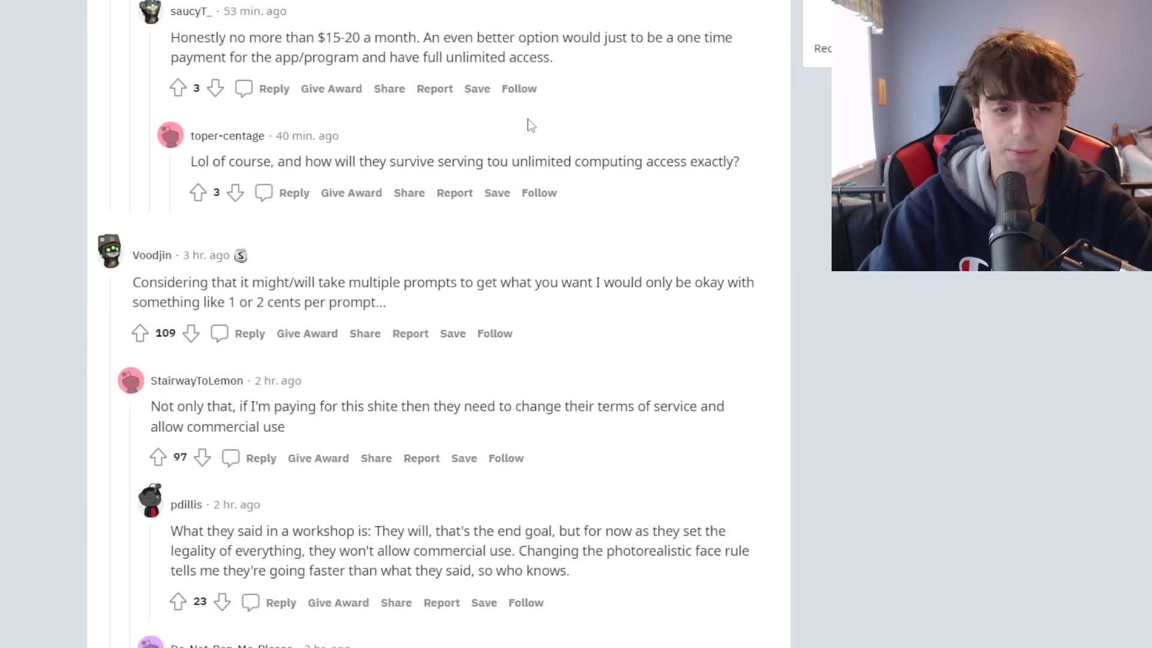
{"action": "scroll", "coordinate": [528, 124], "scroll_direction": "down", "scroll_amount": 8}
{"action": "left_click_drag", "start_coordinate": [280, 173], "coordinate": [472, 173]}
{"action": "left_click", "coordinate": [471, 173]}
Scroll back up to the embedded pricing survey questions.
{"action": "scroll", "coordinate": [718, 228], "scroll_direction": "up", "scroll_amount": 20}
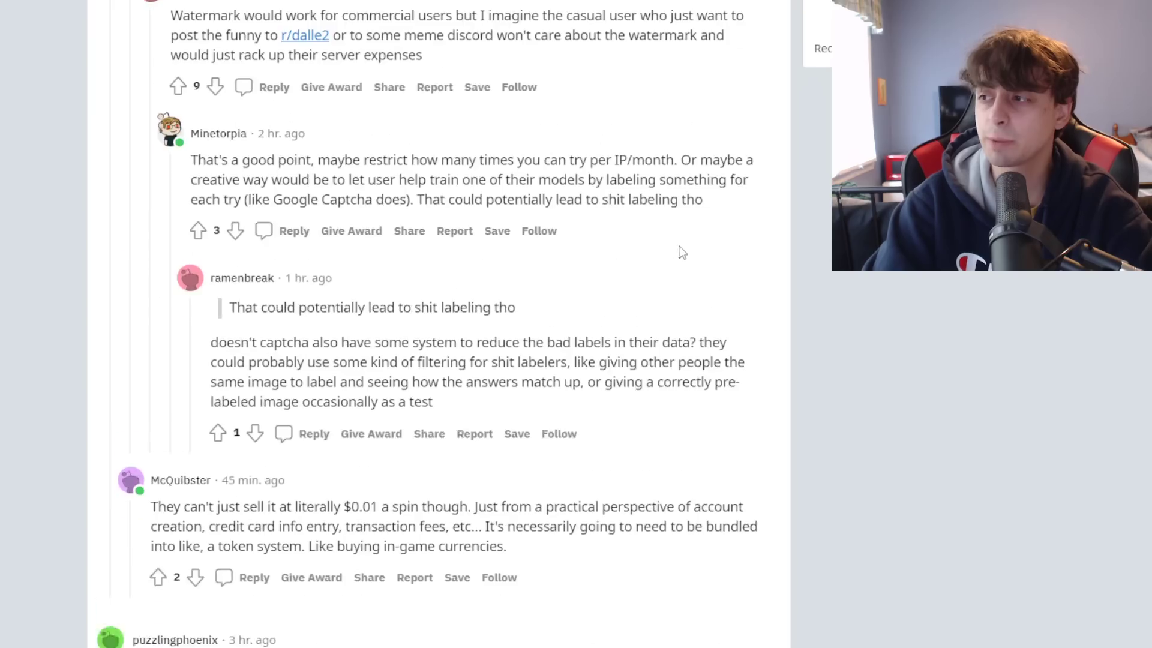
{"action": "scroll", "coordinate": [719, 238], "scroll_direction": "up", "scroll_amount": 20}
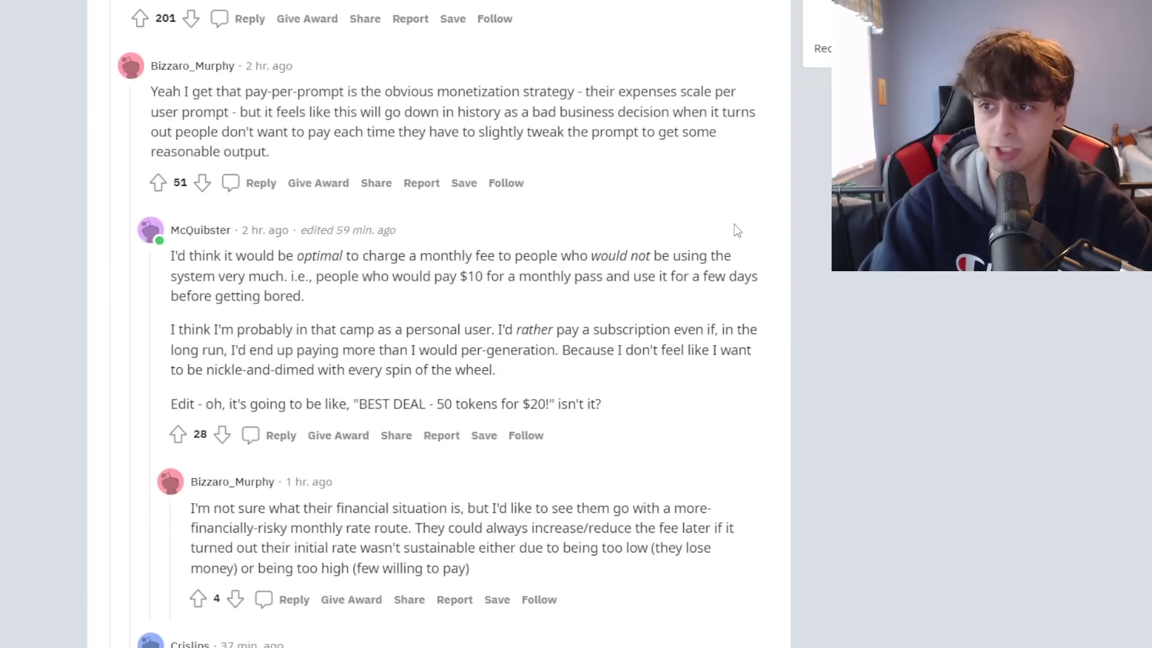
{"action": "scroll", "coordinate": [757, 210], "scroll_direction": "up", "scroll_amount": 7}
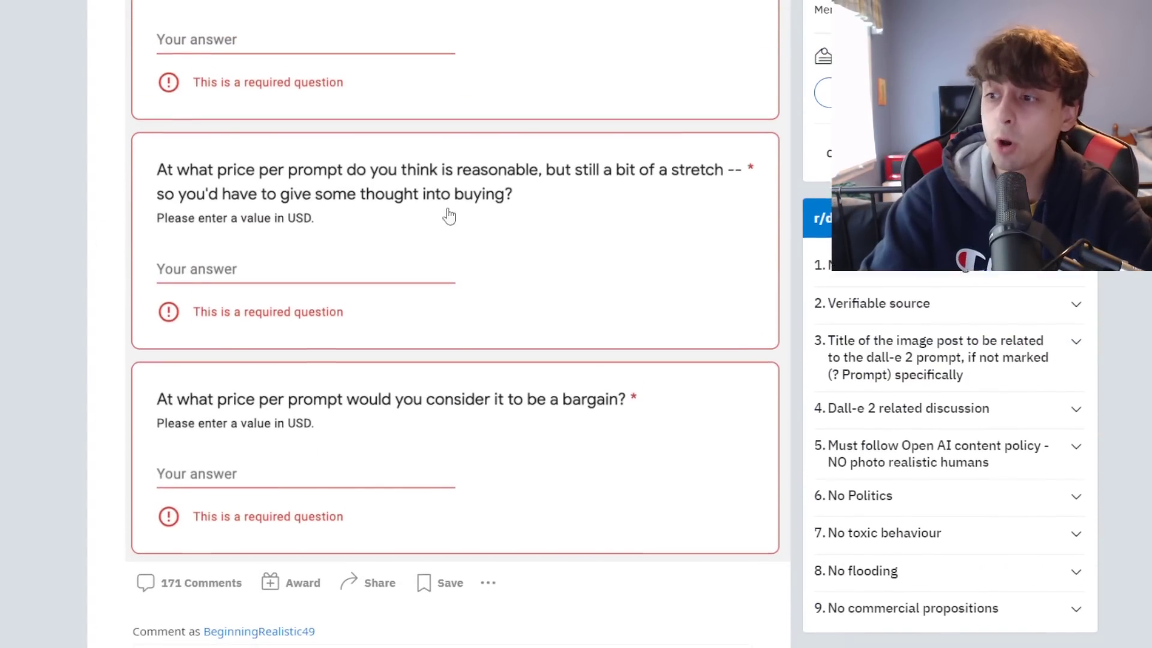
{"action": "scroll", "coordinate": [519, 221], "scroll_direction": "down", "scroll_amount": 14}
{"action": "scroll", "coordinate": [522, 223], "scroll_direction": "up", "scroll_amount": 14}
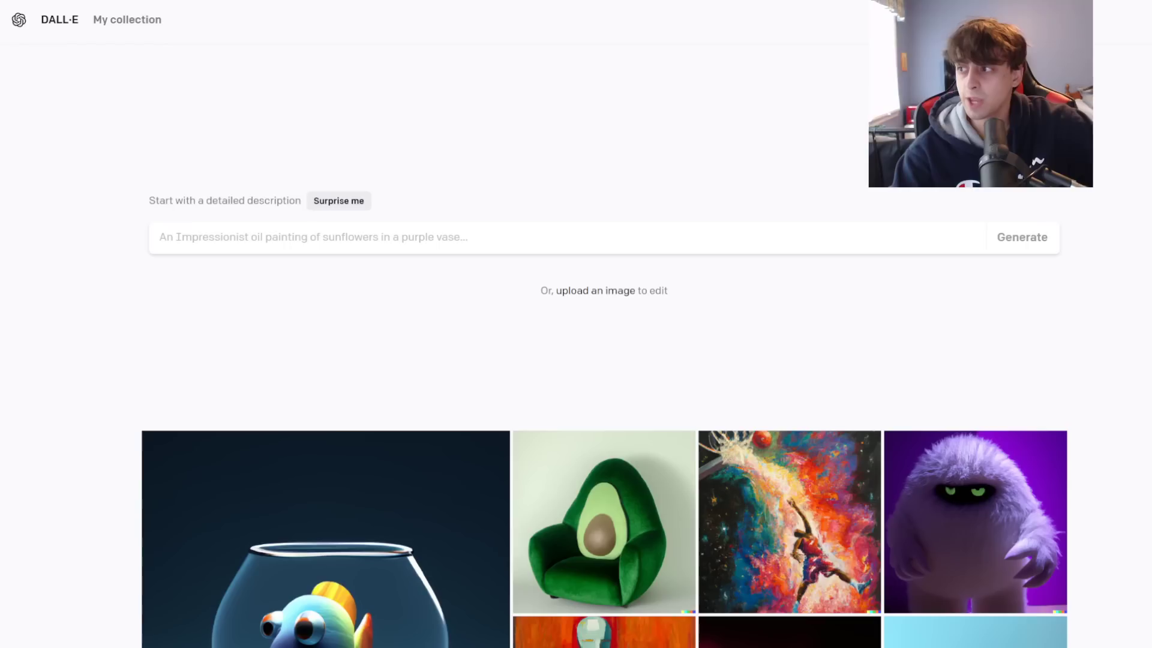
Open the account menu from the profile avatar at the top right.
{"action": "left_click", "coordinate": [1133, 19]}
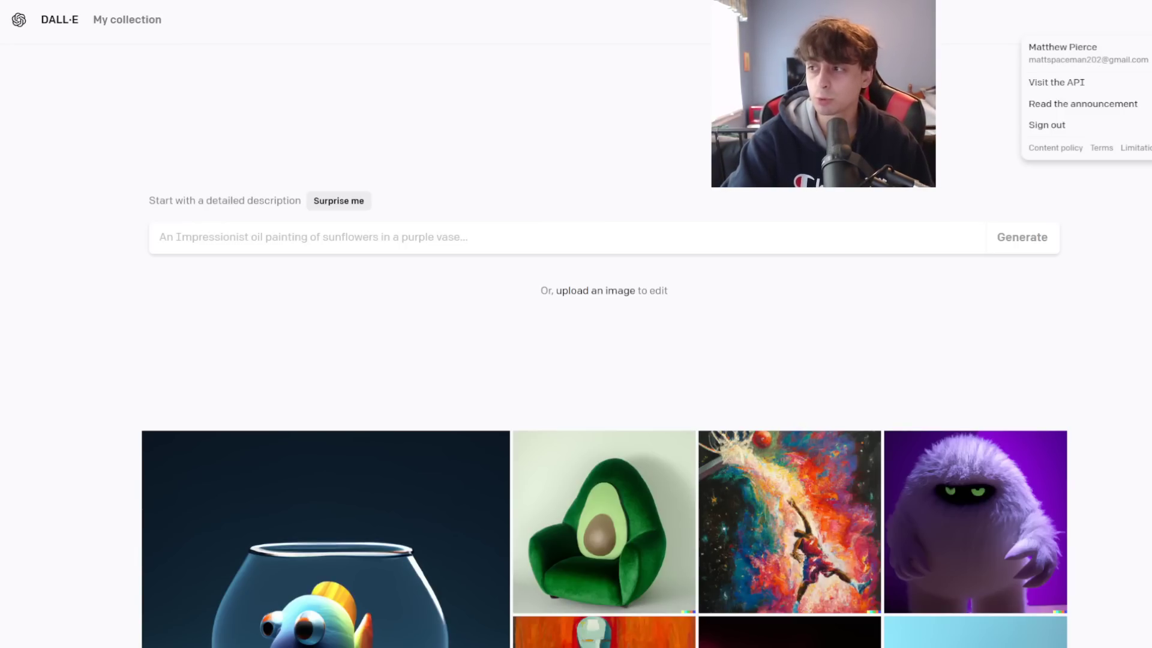
Open the content policy and highlight the G-rated rule and prohibited-content list.
{"action": "left_click", "coordinate": [1055, 148]}
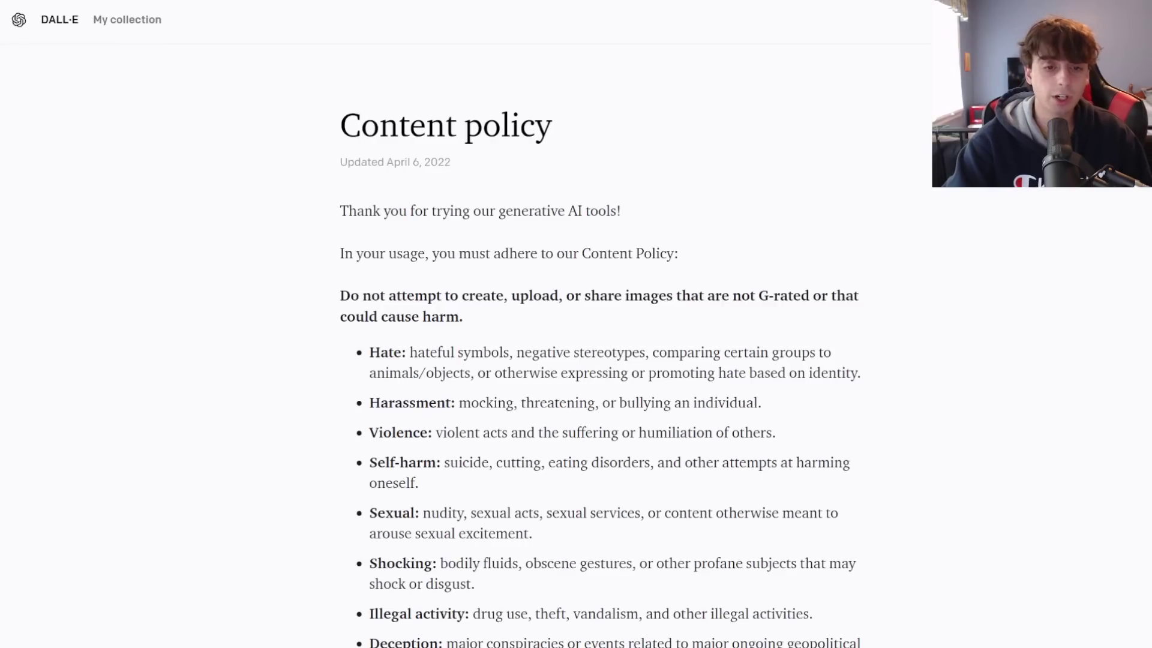
{"action": "scroll", "coordinate": [341, 150], "scroll_direction": "down", "scroll_amount": 3}
{"action": "left_click_drag", "start_coordinate": [340, 150], "coordinate": [809, 153]}
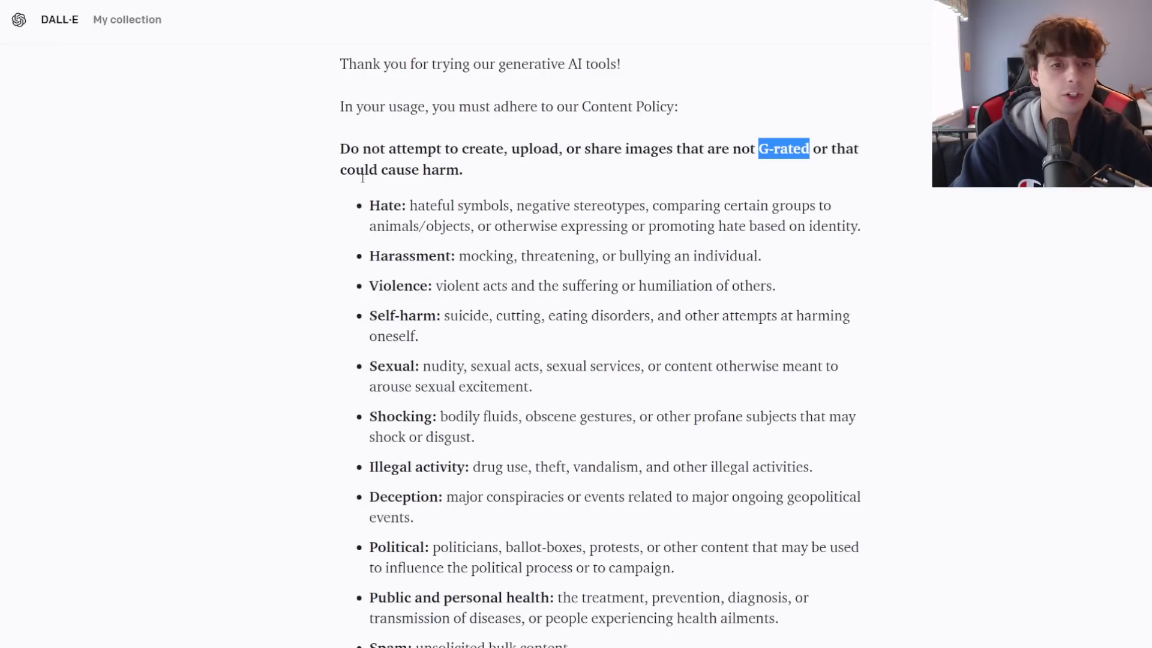
{"action": "left_click", "coordinate": [342, 207]}
{"action": "scroll", "coordinate": [340, 204], "scroll_direction": "down", "scroll_amount": 2}
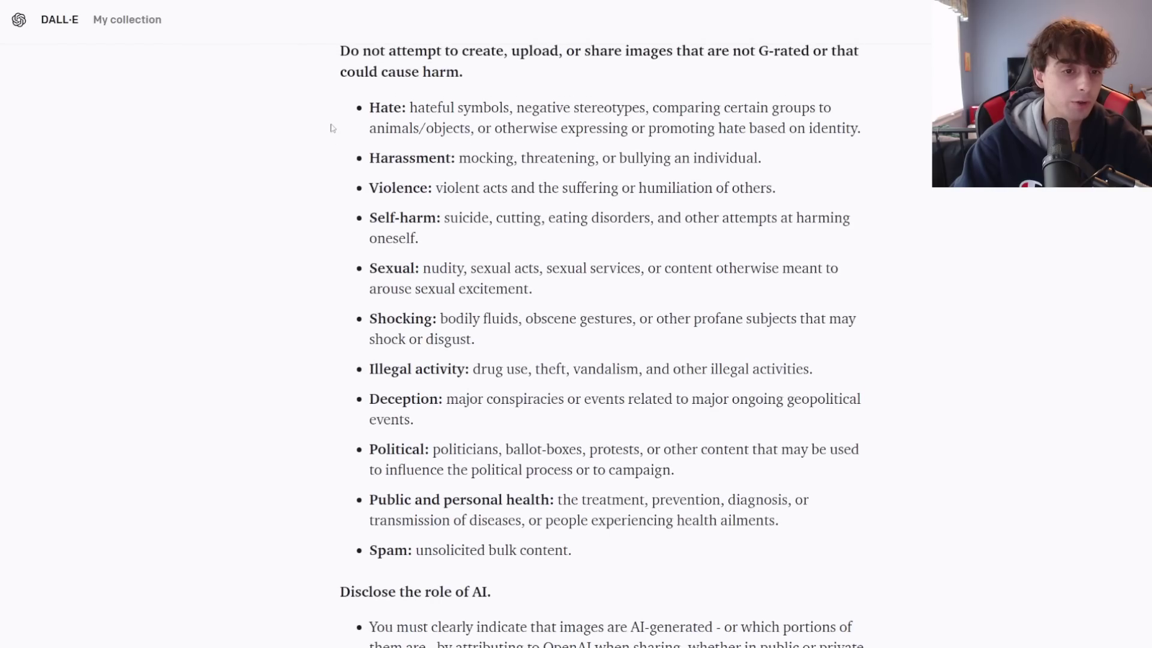
{"action": "left_click_drag", "start_coordinate": [362, 120], "coordinate": [592, 542]}
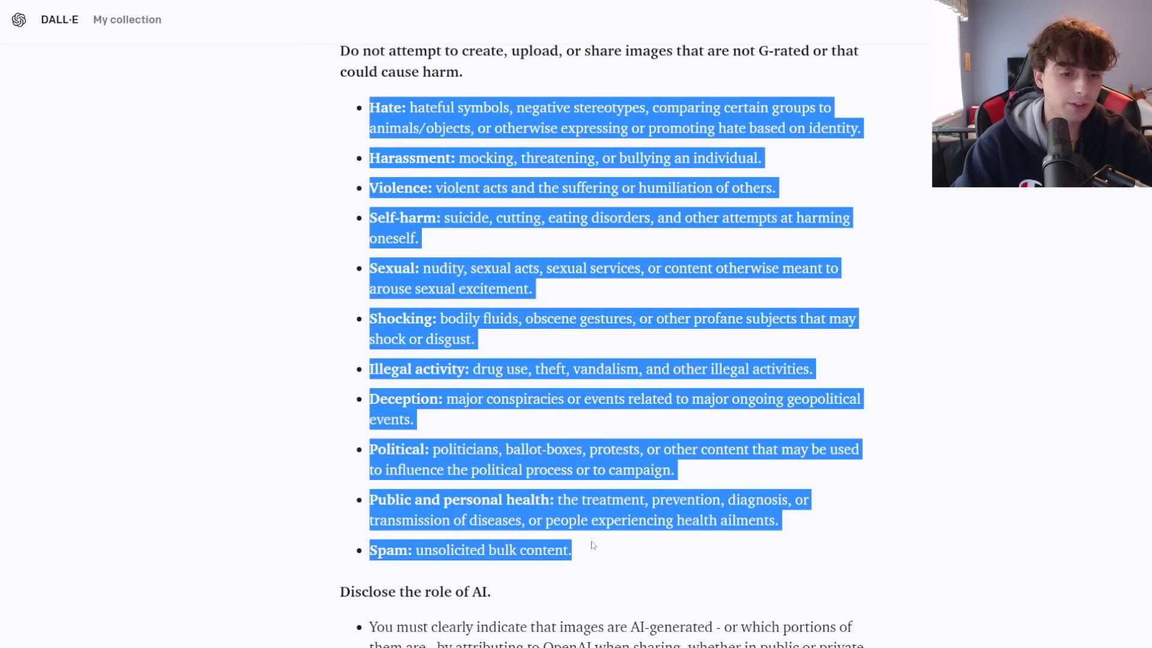
{"action": "left_click", "coordinate": [536, 368]}
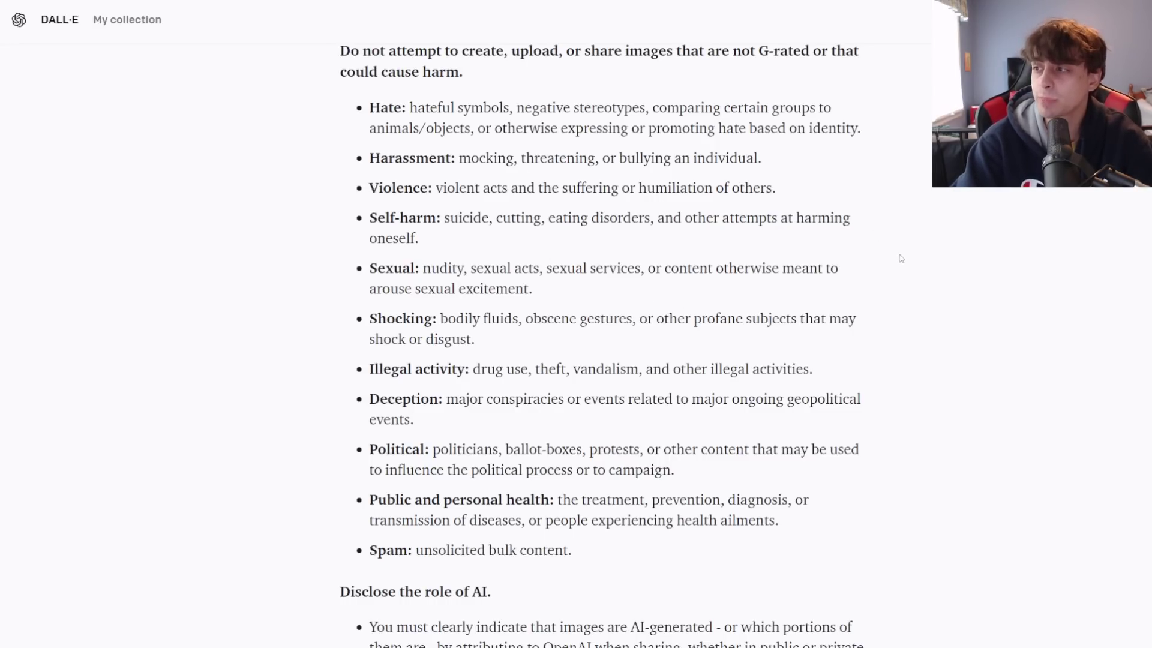
Highlight the 'Disclose the role of AI' section and its text.
{"action": "scroll", "coordinate": [934, 322], "scroll_direction": "down", "scroll_amount": 5}
{"action": "triple_click", "coordinate": [678, 309]}
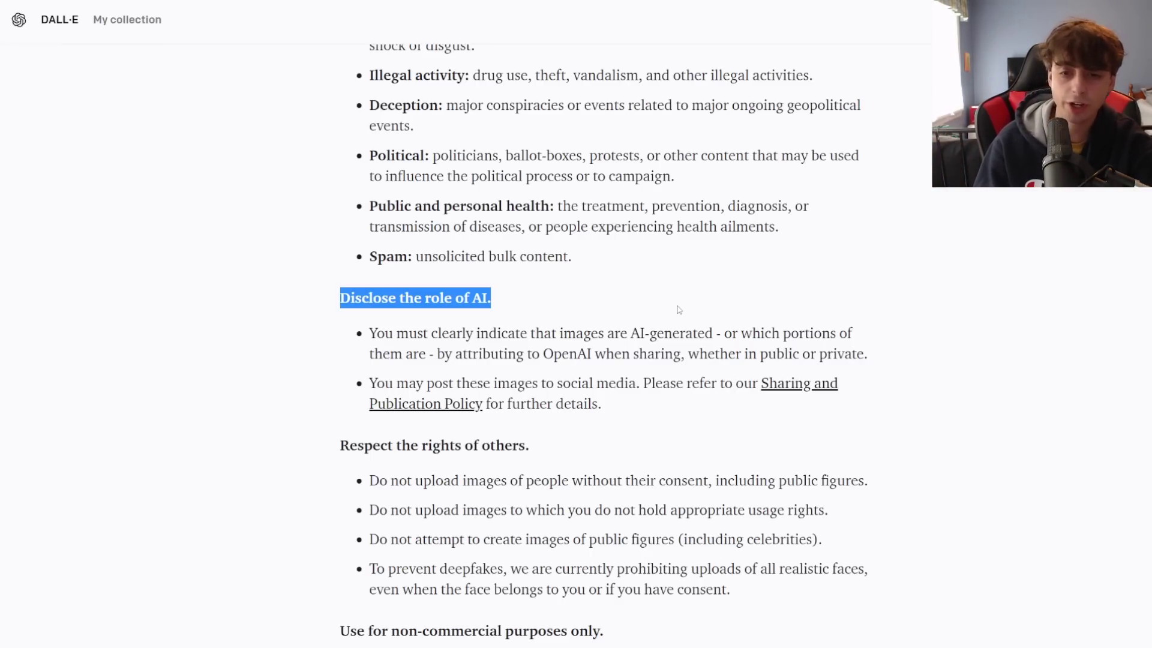
{"action": "left_click_drag", "start_coordinate": [368, 383], "coordinate": [712, 399]}
{"action": "left_click", "coordinate": [690, 406]}
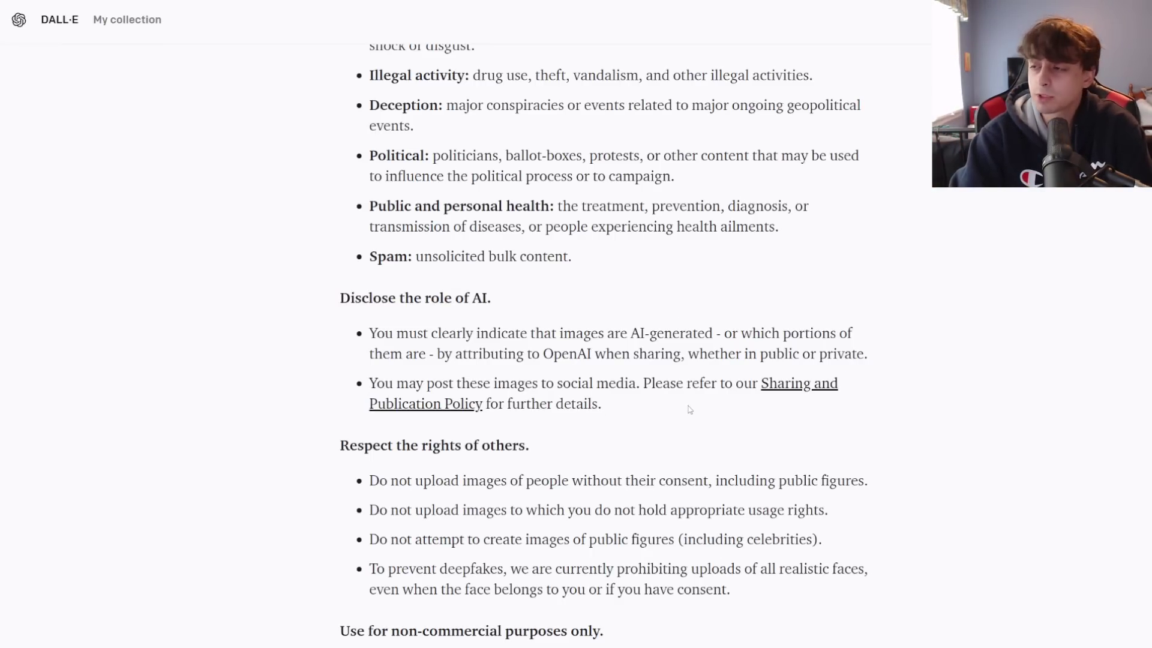
{"action": "scroll", "coordinate": [679, 393], "scroll_direction": "down", "scroll_amount": 1}
{"action": "scroll", "coordinate": [678, 392], "scroll_direction": "down", "scroll_amount": 2}
{"action": "left_click_drag", "start_coordinate": [675, 273], "coordinate": [585, 334]}
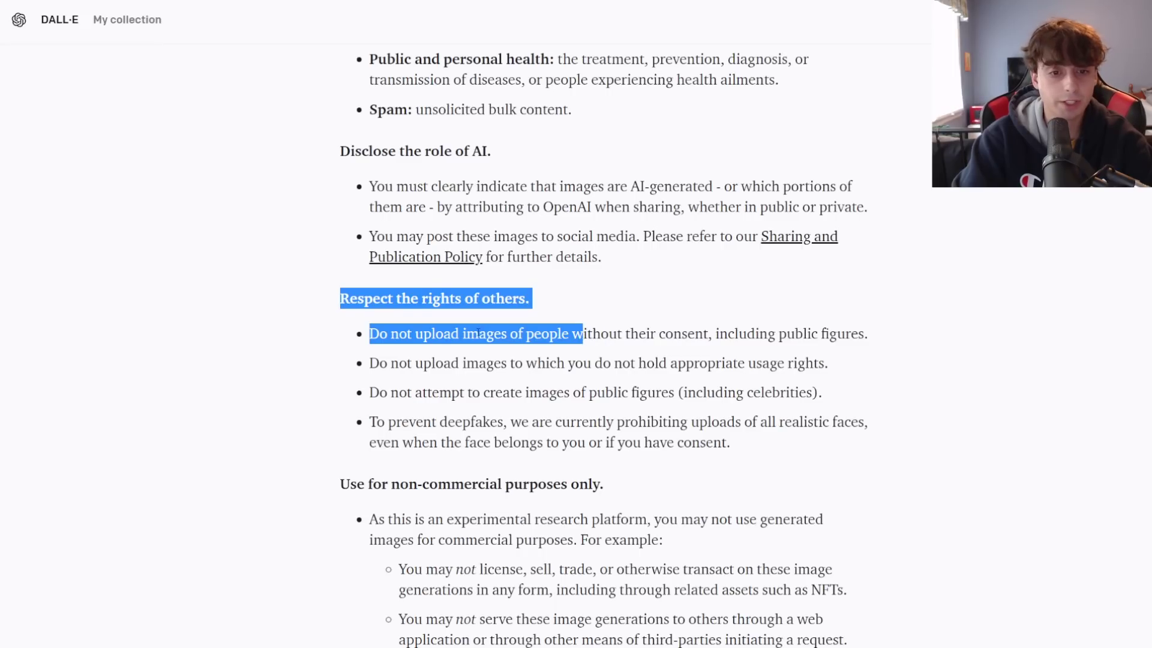
{"action": "left_click", "coordinate": [482, 334]}
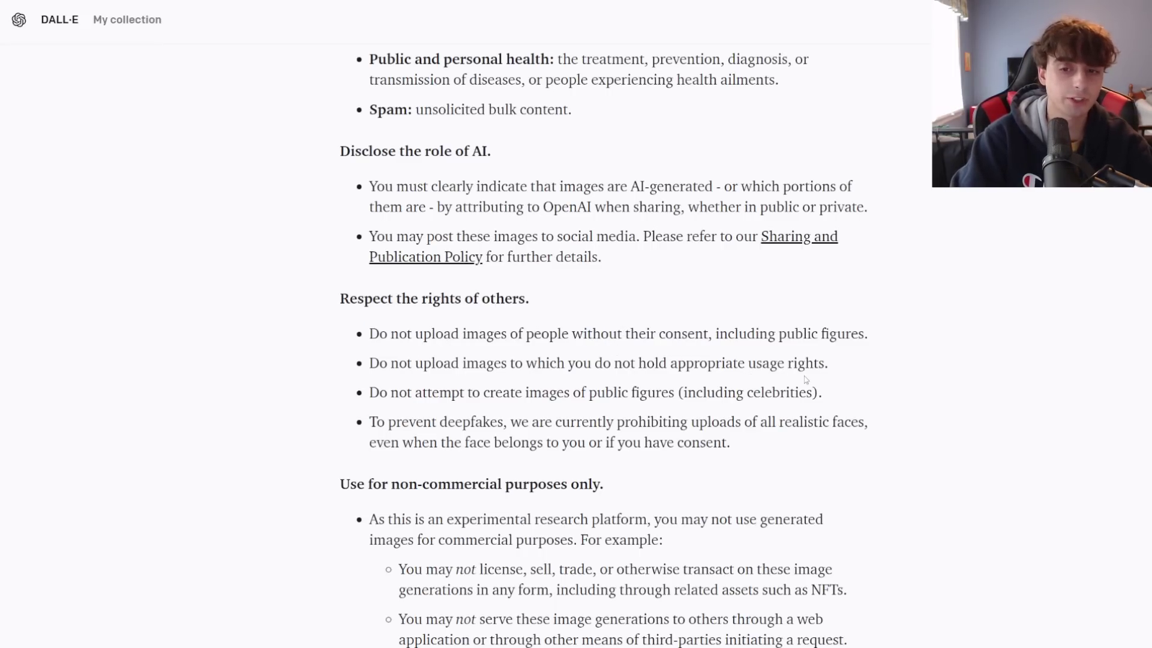
{"action": "left_click_drag", "start_coordinate": [397, 334], "coordinate": [569, 333]}
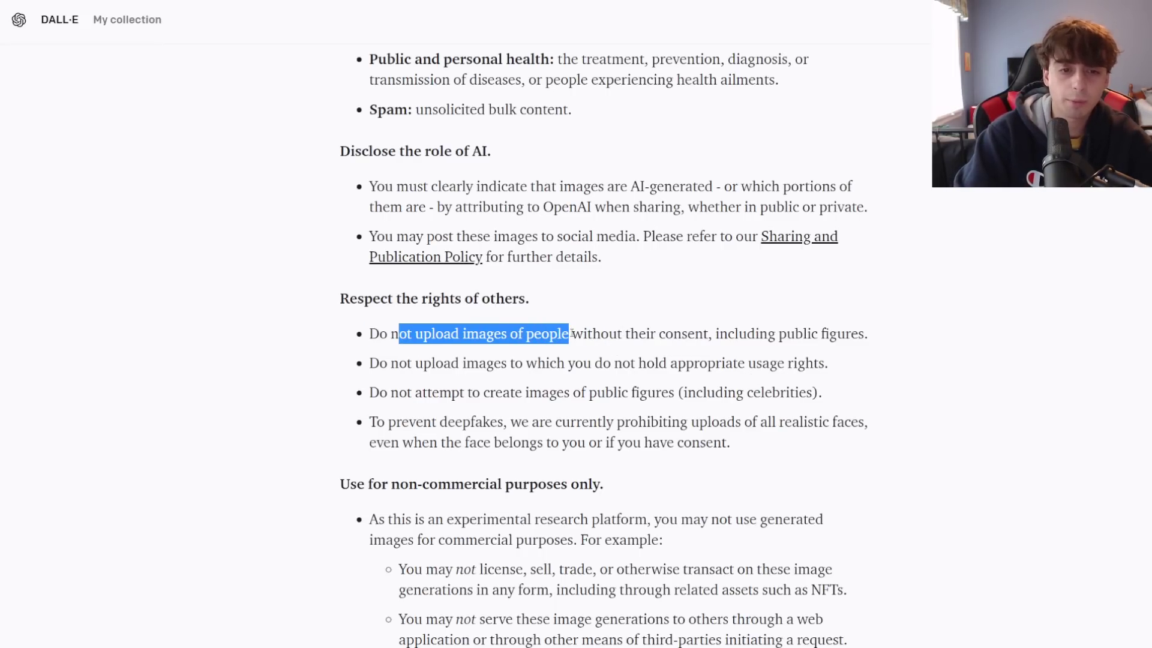
{"action": "left_click_drag", "start_coordinate": [460, 333], "coordinate": [803, 333]}
{"action": "left_click", "coordinate": [554, 325]}
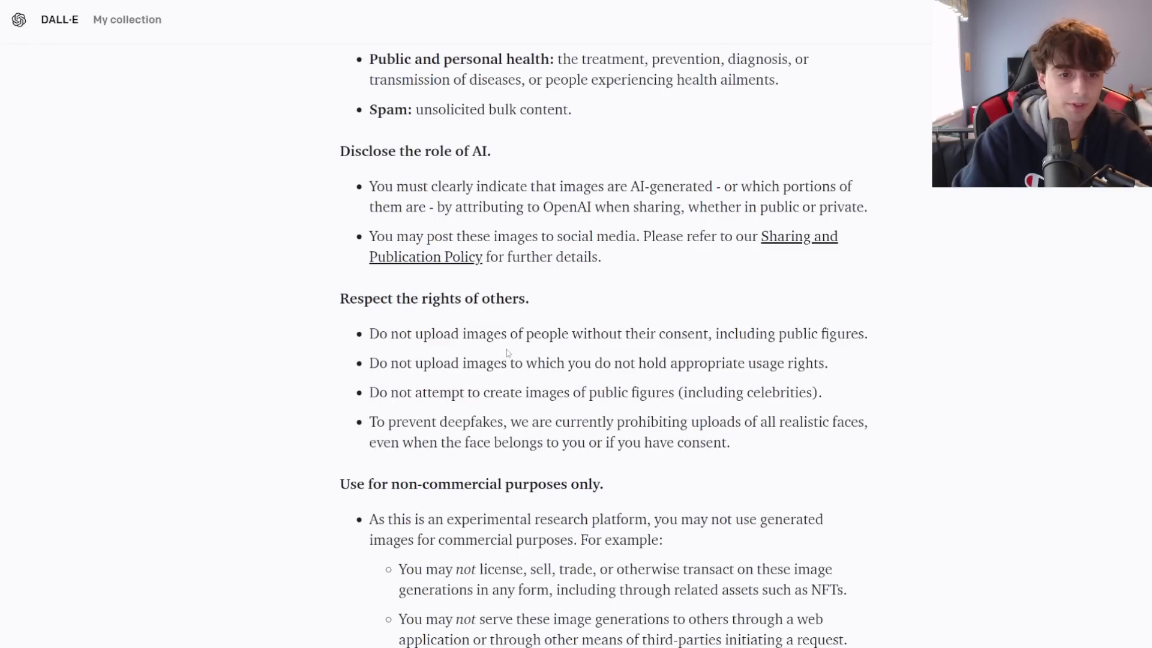
{"action": "scroll", "coordinate": [509, 353], "scroll_direction": "down", "scroll_amount": 1}
{"action": "left_click_drag", "start_coordinate": [727, 318], "coordinate": [462, 318]}
{"action": "left_click", "coordinate": [673, 322]}
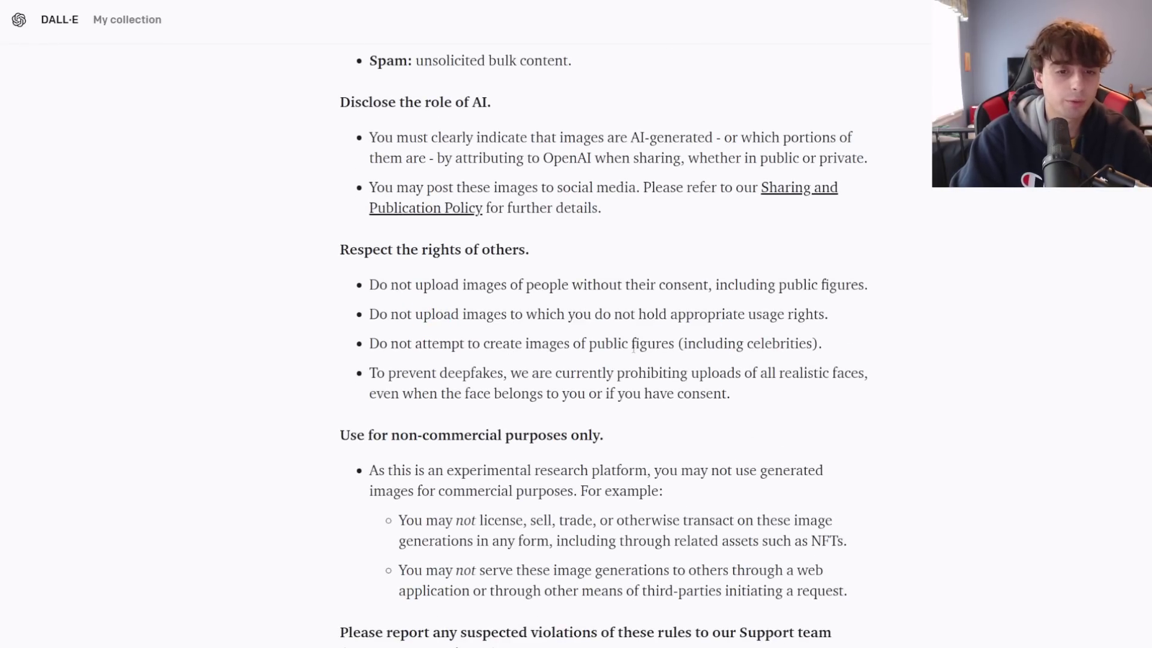
{"action": "scroll", "coordinate": [744, 384], "scroll_direction": "down", "scroll_amount": 1}
{"action": "scroll", "coordinate": [743, 384], "scroll_direction": "down", "scroll_amount": 2}
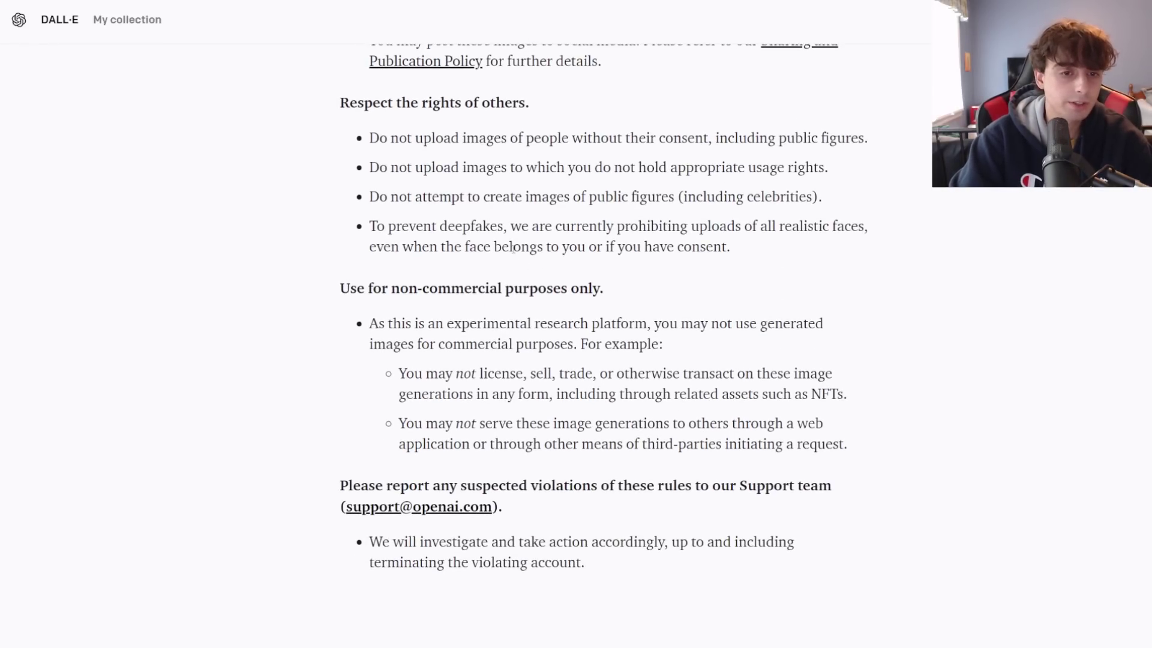
{"action": "scroll", "coordinate": [744, 360], "scroll_direction": "up", "scroll_amount": 1}
{"action": "left_click_drag", "start_coordinate": [388, 324], "coordinate": [744, 324]}
{"action": "left_click", "coordinate": [747, 327]}
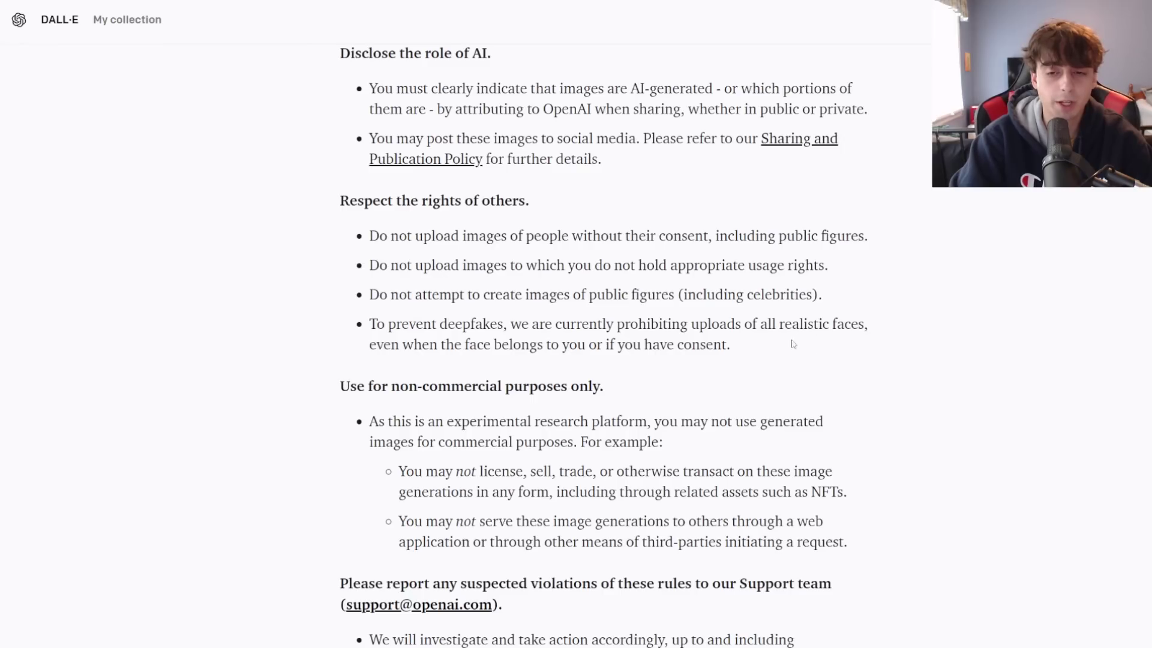
{"action": "scroll", "coordinate": [438, 337], "scroll_direction": "down", "scroll_amount": 2}
{"action": "left_click_drag", "start_coordinate": [367, 284], "coordinate": [517, 310]}
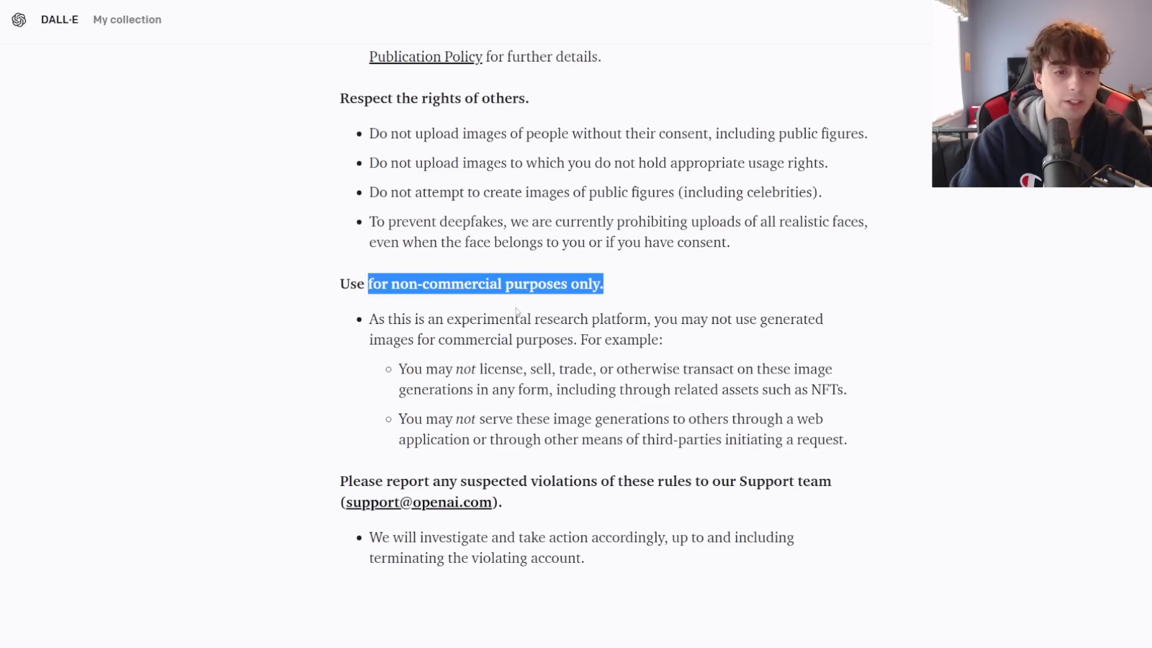
{"action": "left_click", "coordinate": [611, 353]}
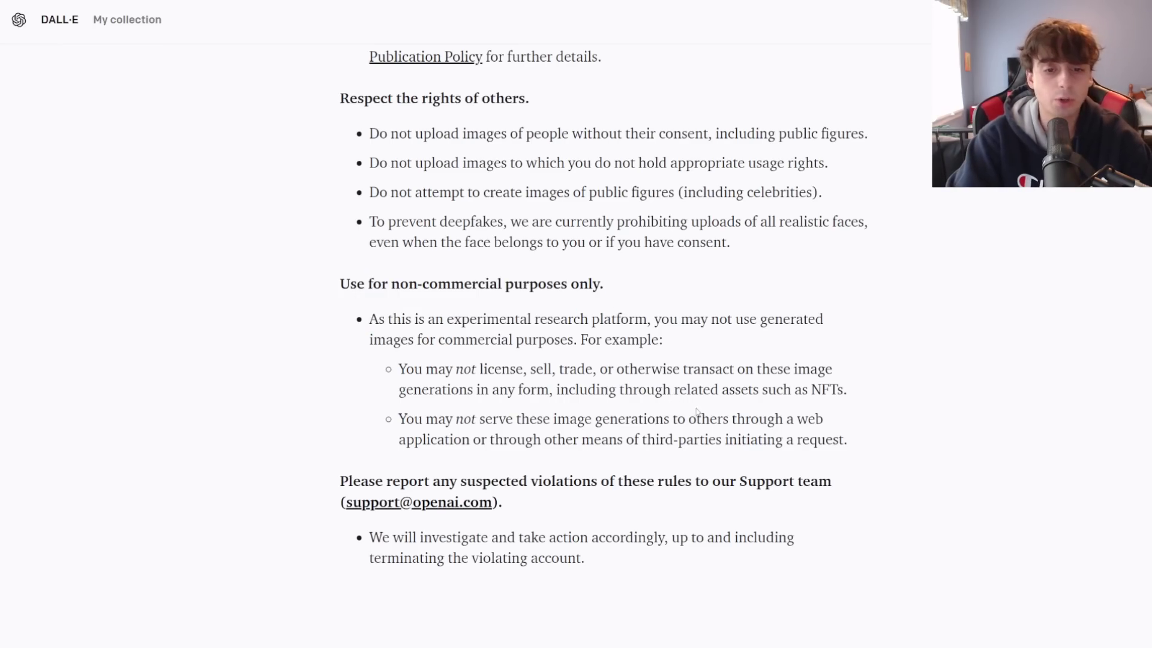
{"action": "left_click_drag", "start_coordinate": [802, 390], "coordinate": [858, 397]}
{"action": "left_click", "coordinate": [857, 398]}
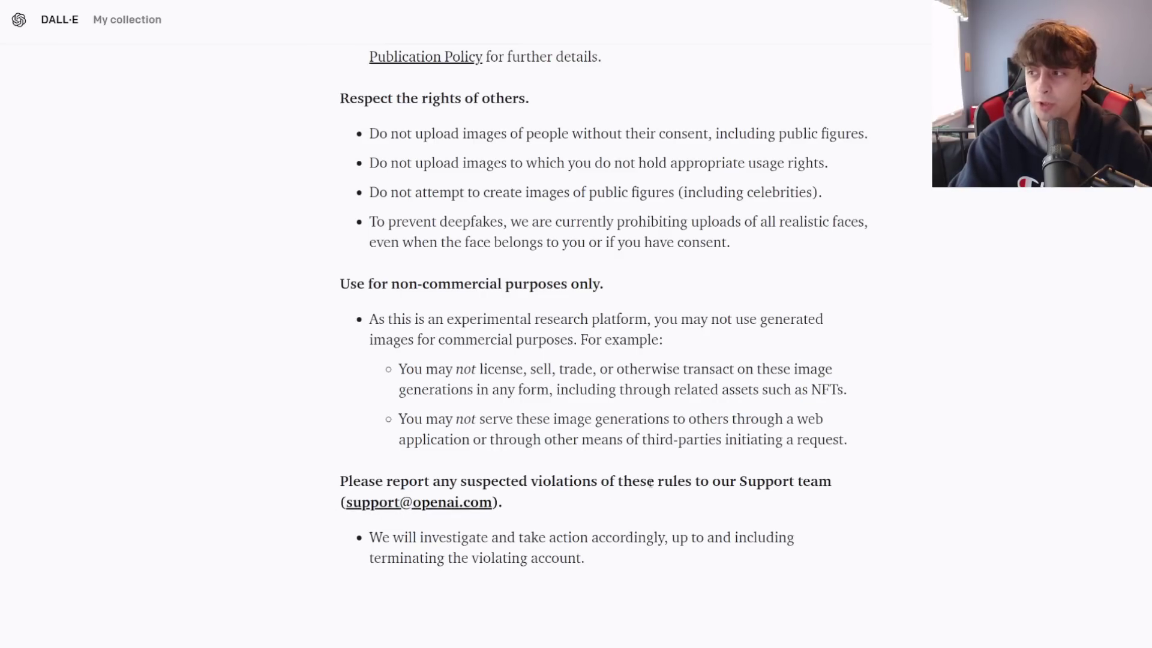
{"action": "scroll", "coordinate": [652, 486], "scroll_direction": "up", "scroll_amount": 15}
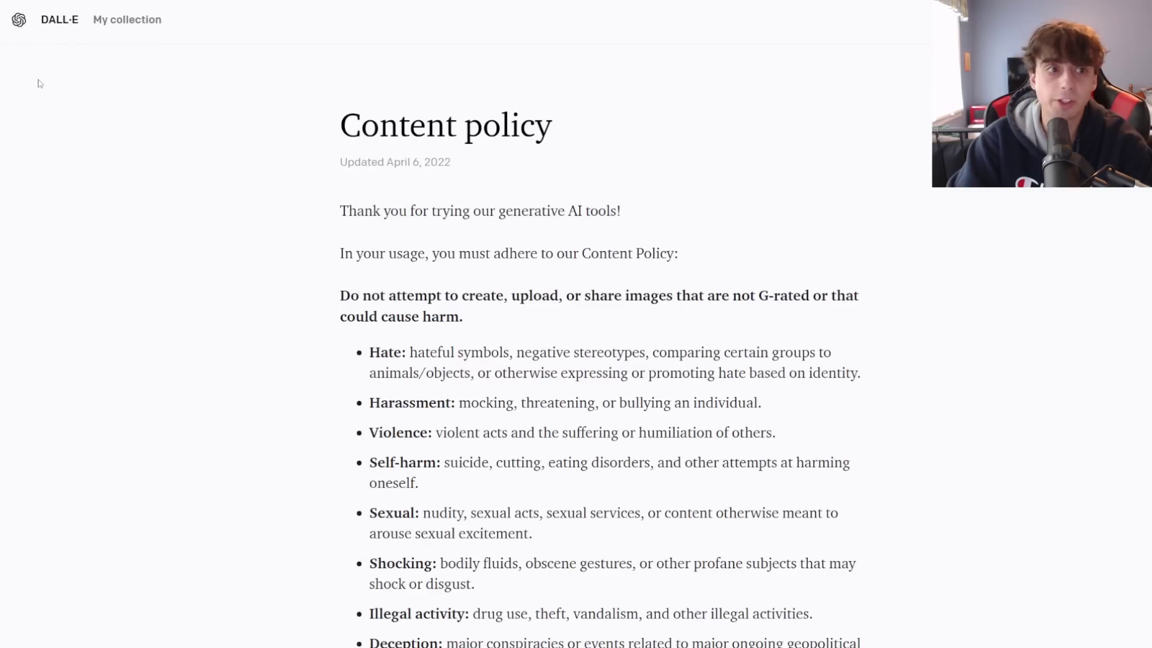
{"action": "key", "text": "alt+Left"}
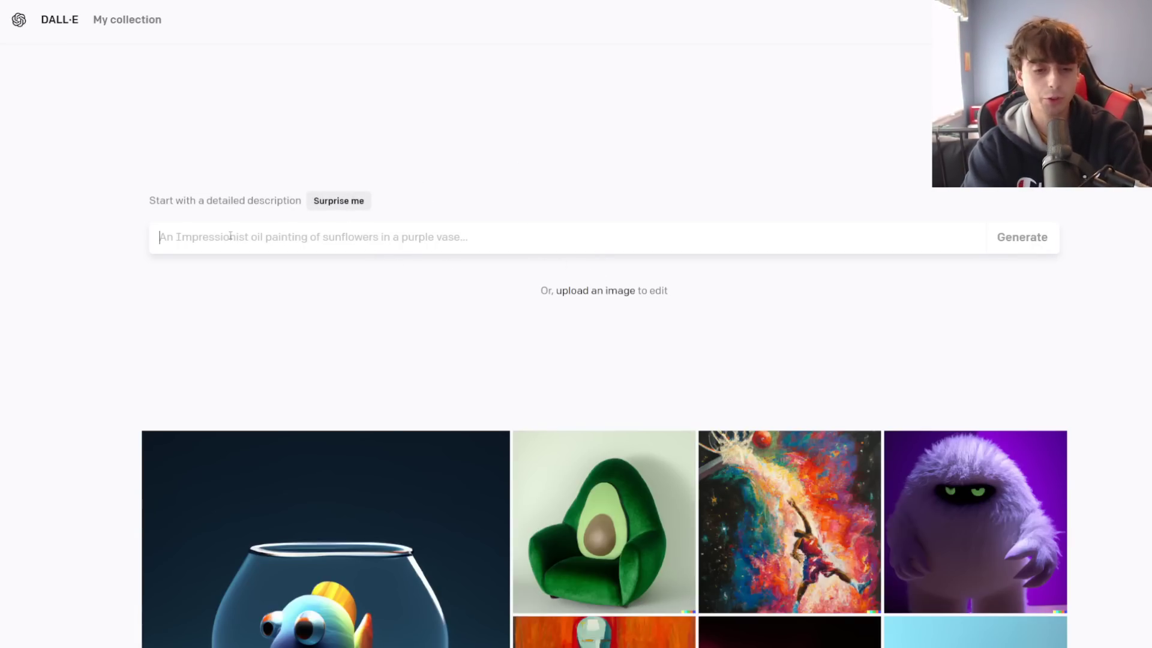
Paste the 'realistic image of a fish driving a mail truck' prompt and generate.
{"action": "type", "text": "realistic image of a fish driving a mail truck down the road delivering the mail"}
{"action": "key", "text": "ctrl+a"}
{"action": "left_click", "coordinate": [658, 239]}
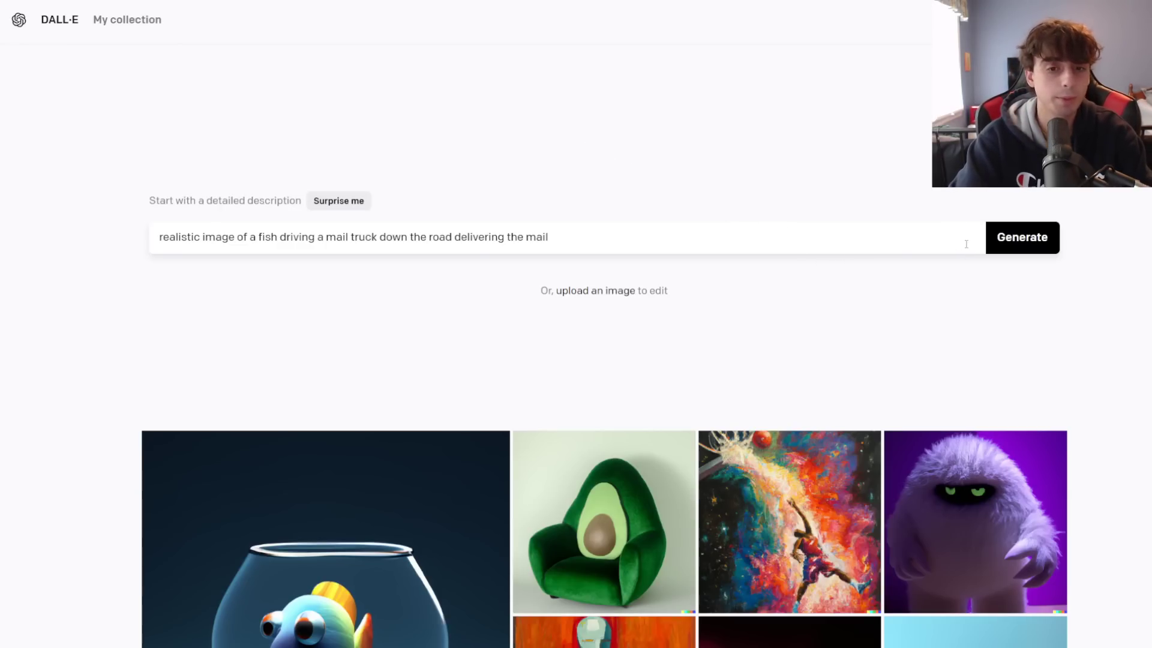
{"action": "left_click", "coordinate": [1009, 252]}
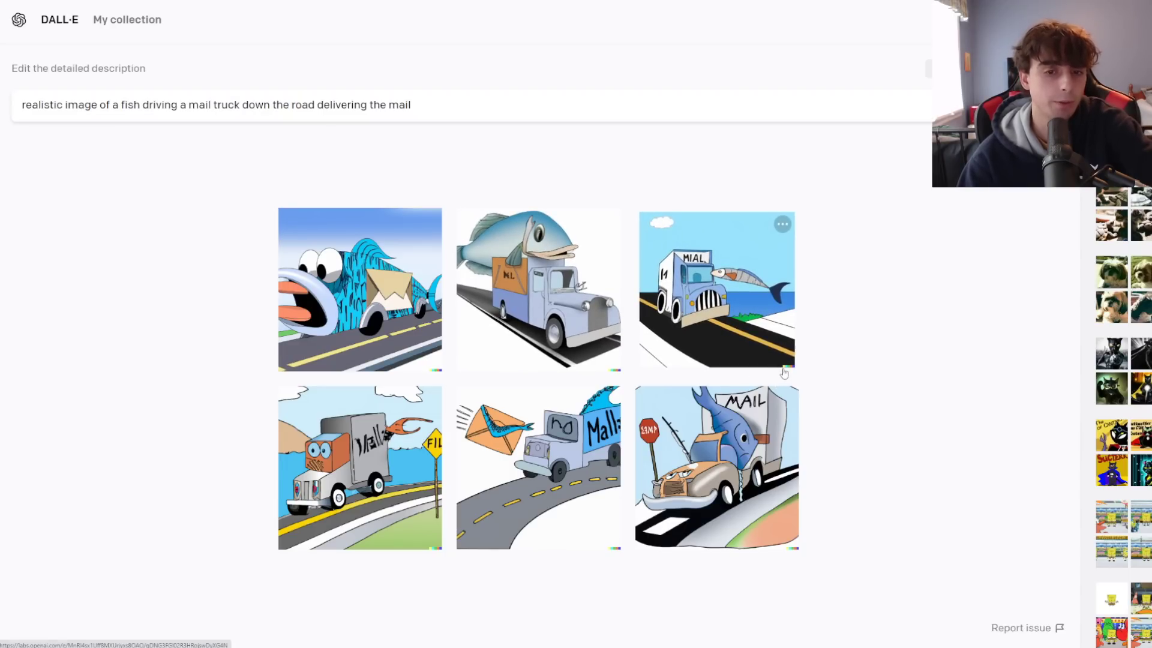
Enlarge the third fish-truck image, return, and check the first result's quick actions.
{"action": "left_click", "coordinate": [757, 329]}
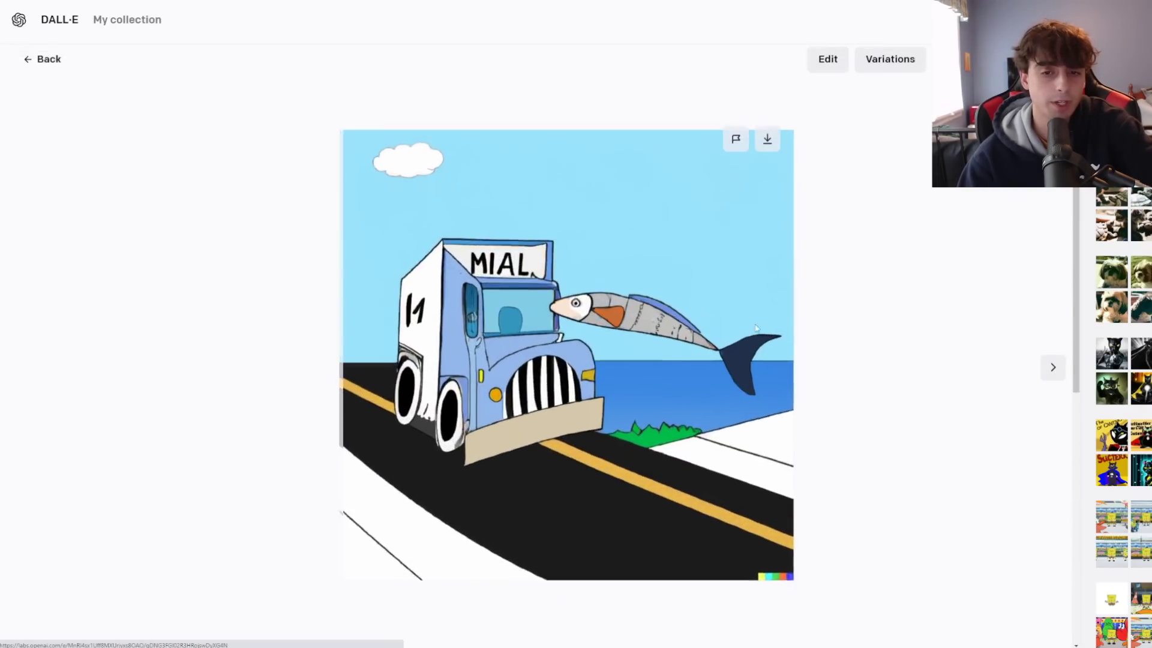
{"action": "left_click", "coordinate": [54, 71]}
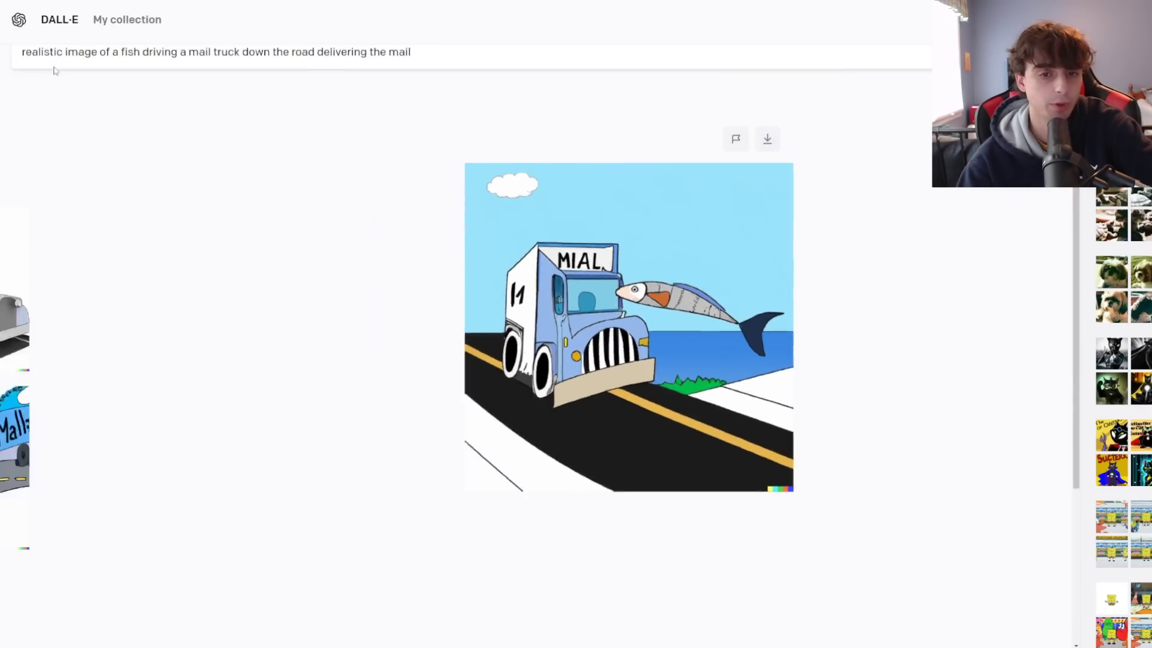
{"action": "left_click", "coordinate": [425, 224]}
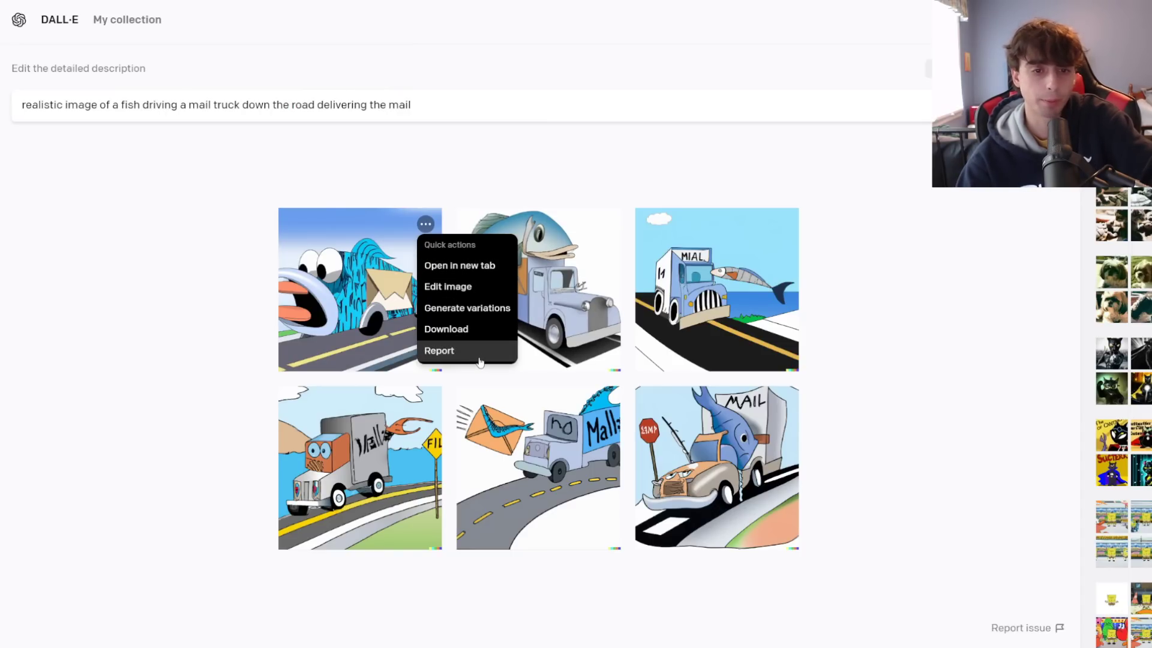
{"action": "left_click", "coordinate": [528, 359]}
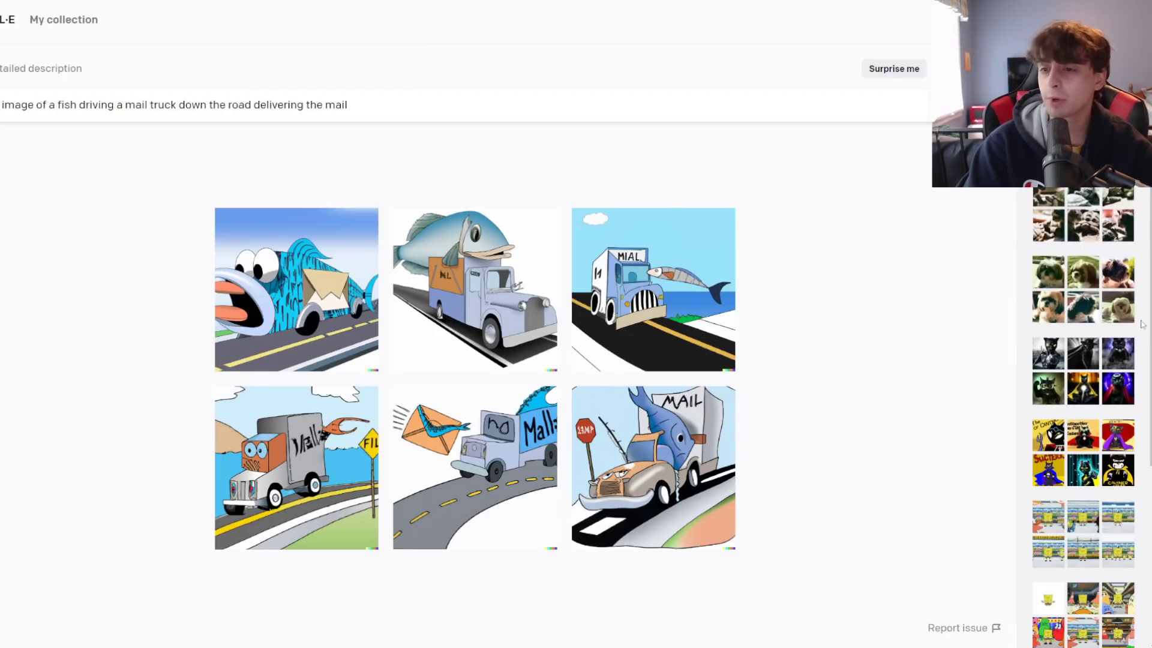
{"action": "scroll", "coordinate": [1137, 371], "scroll_direction": "down", "scroll_amount": 5}
Reload the earlier kitten-and-tortoise image set from the history and enlarge its top-left photo.
{"action": "scroll", "coordinate": [1138, 372], "scroll_direction": "up", "scroll_amount": 5}
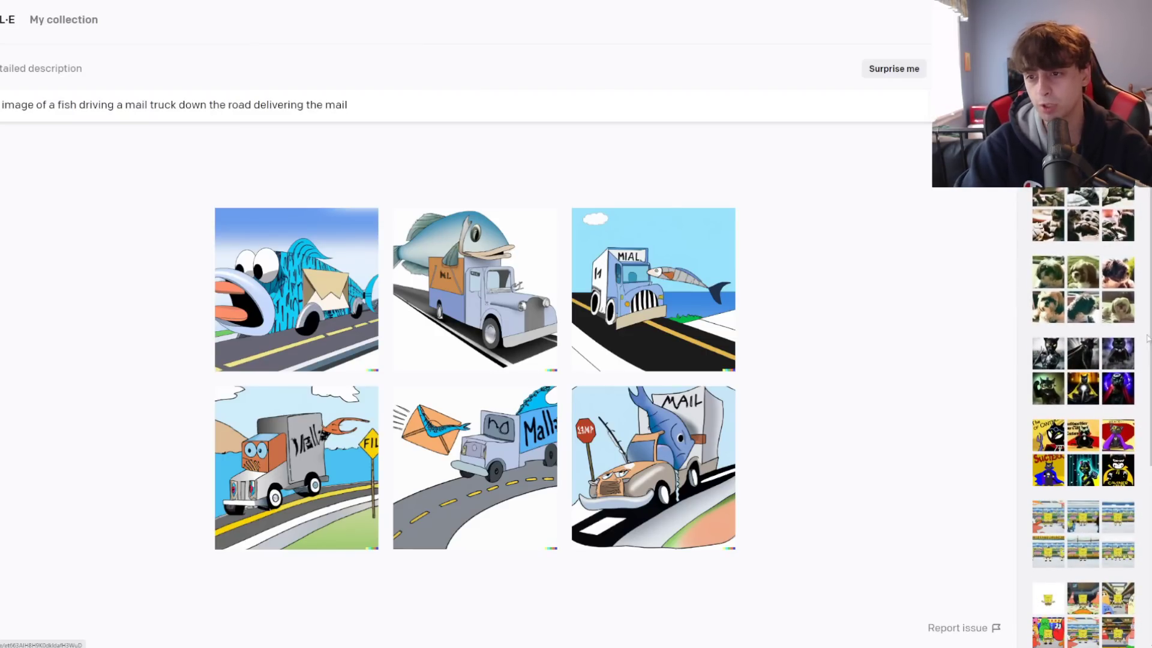
{"action": "left_click", "coordinate": [1083, 227]}
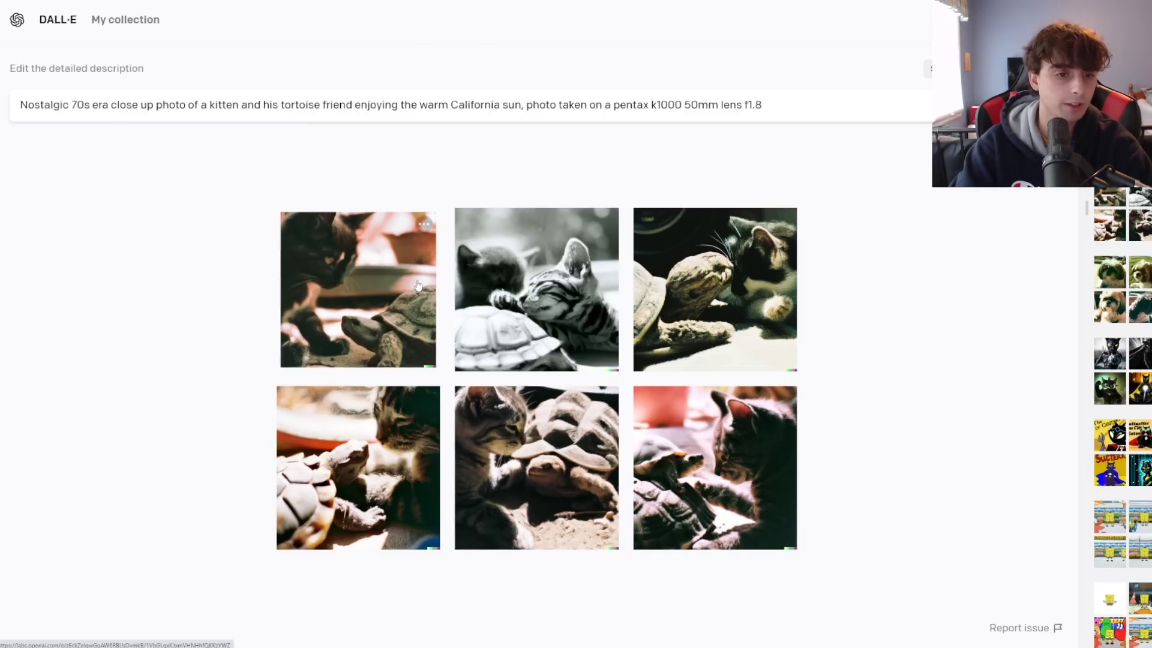
{"action": "left_click", "coordinate": [414, 336]}
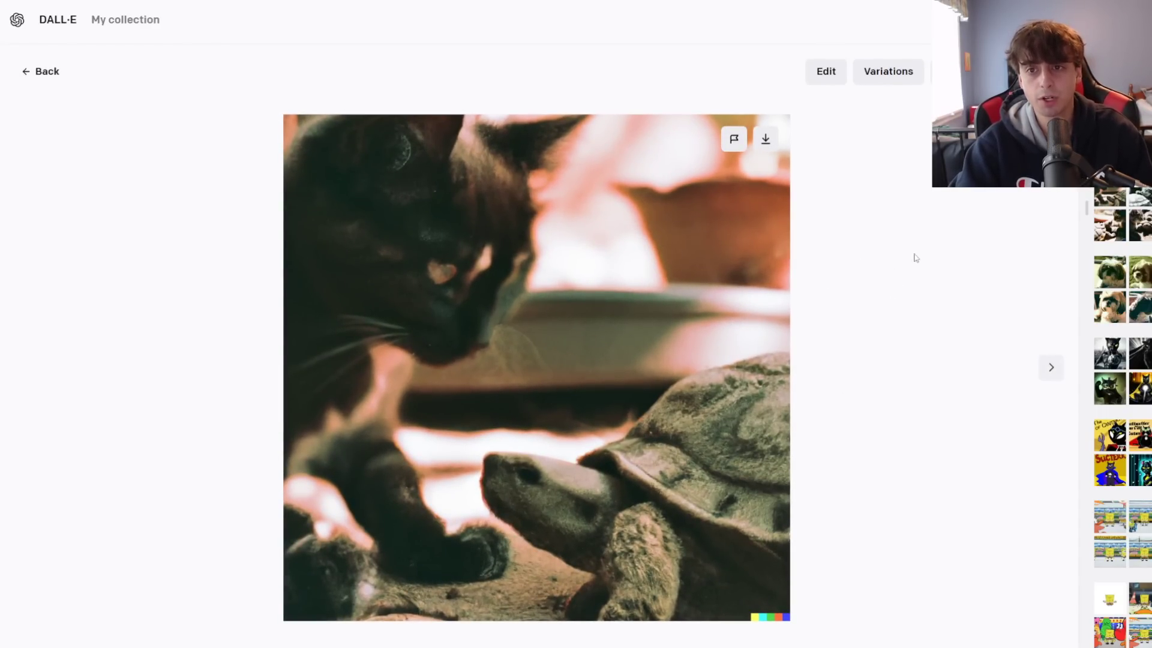
Generate variations of the kitten-and-tortoise photo, compare the top-right one with the original, then edit the original.
{"action": "left_click", "coordinate": [884, 76]}
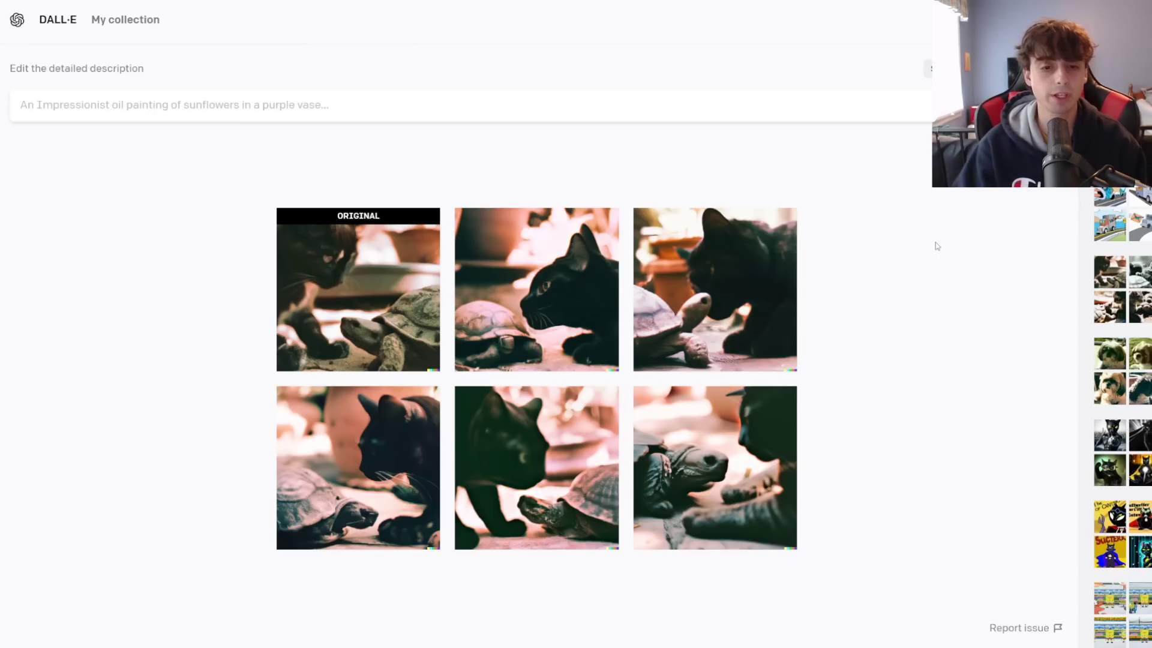
{"action": "left_click", "coordinate": [753, 243]}
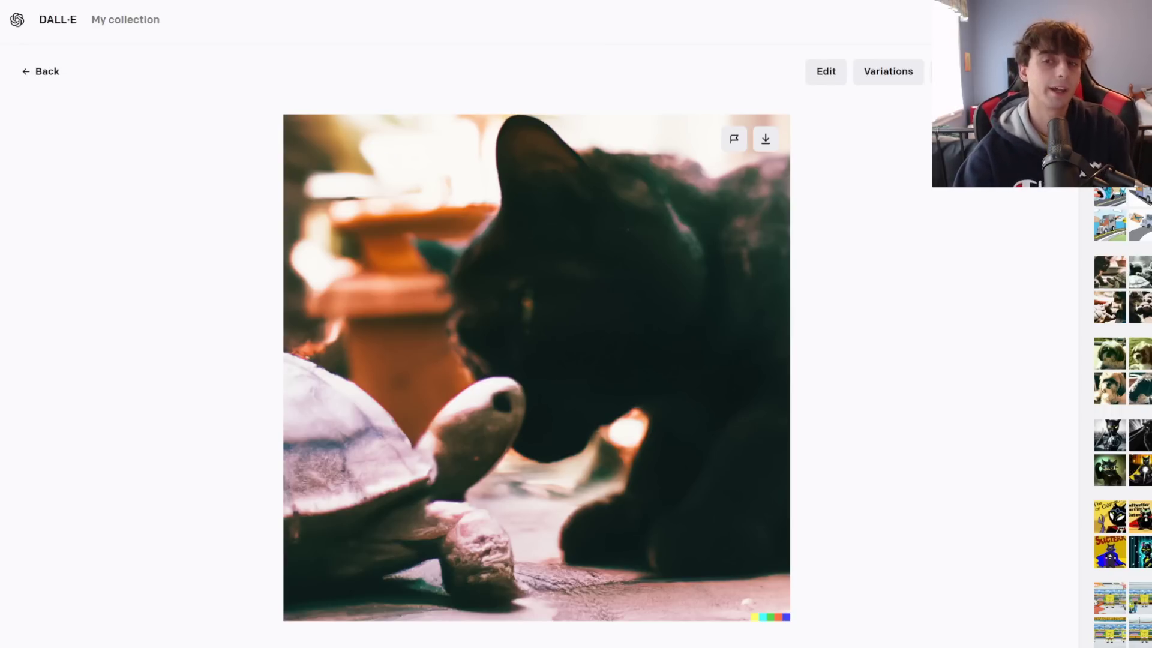
{"action": "key", "text": "Left"}
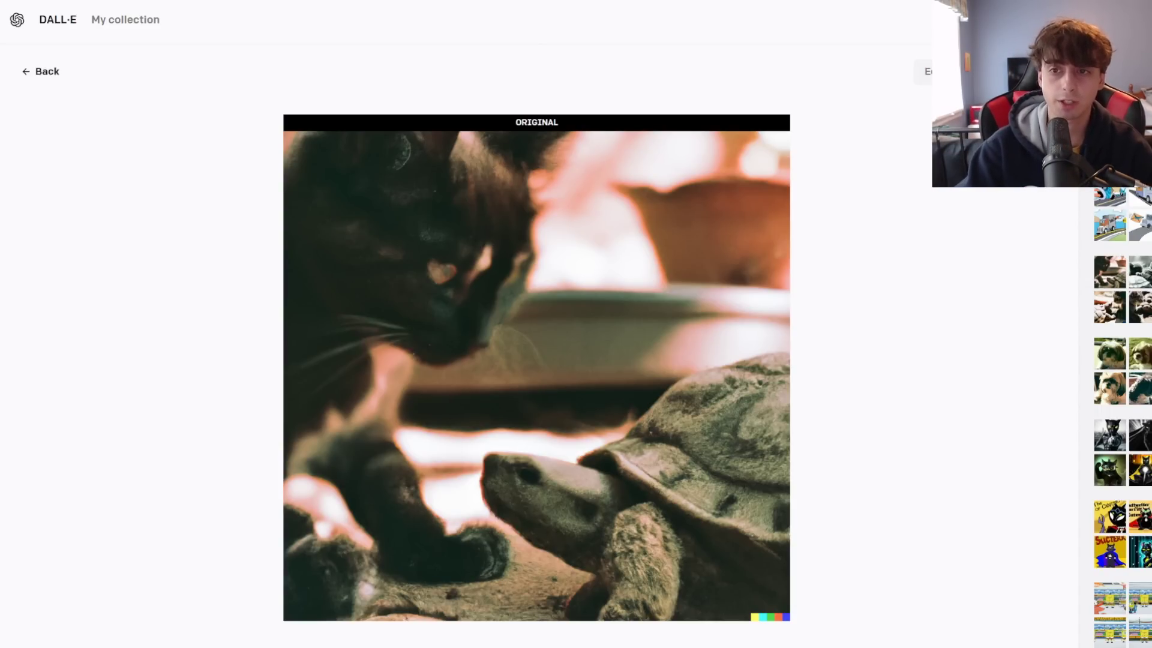
{"action": "left_click", "coordinate": [927, 71]}
Erase a patch above the tortoise's head and prompt a birthday scene where 'the turtle is wearing a party hat'.
{"action": "mouse_move", "coordinate": [536, 455]}
{"action": "left_mouse_down"}
{"action": "mouse_move", "coordinate": [545, 412]}
{"action": "mouse_move", "coordinate": [538, 436]}
{"action": "mouse_move", "coordinate": [551, 461]}
{"action": "mouse_move", "coordinate": [529, 453]}
{"action": "mouse_move", "coordinate": [550, 466]}
{"action": "mouse_move", "coordinate": [552, 396]}
{"action": "left_mouse_up"}
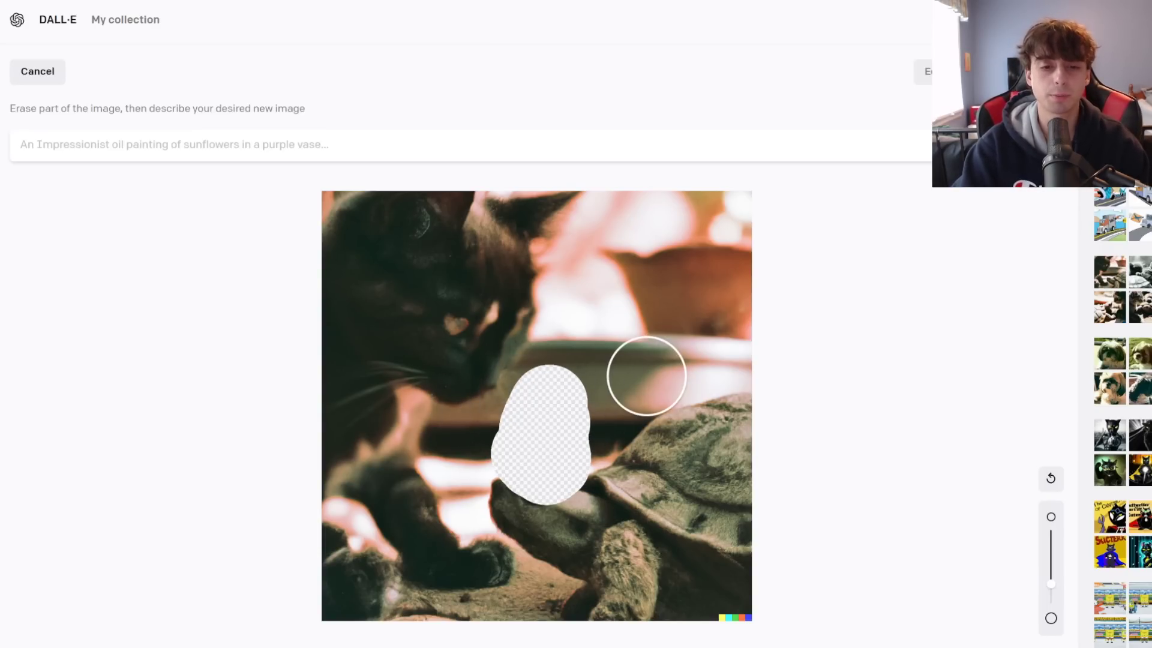
{"action": "type", "text": "a cat and a turtle celebrating the turtle's birthday"}
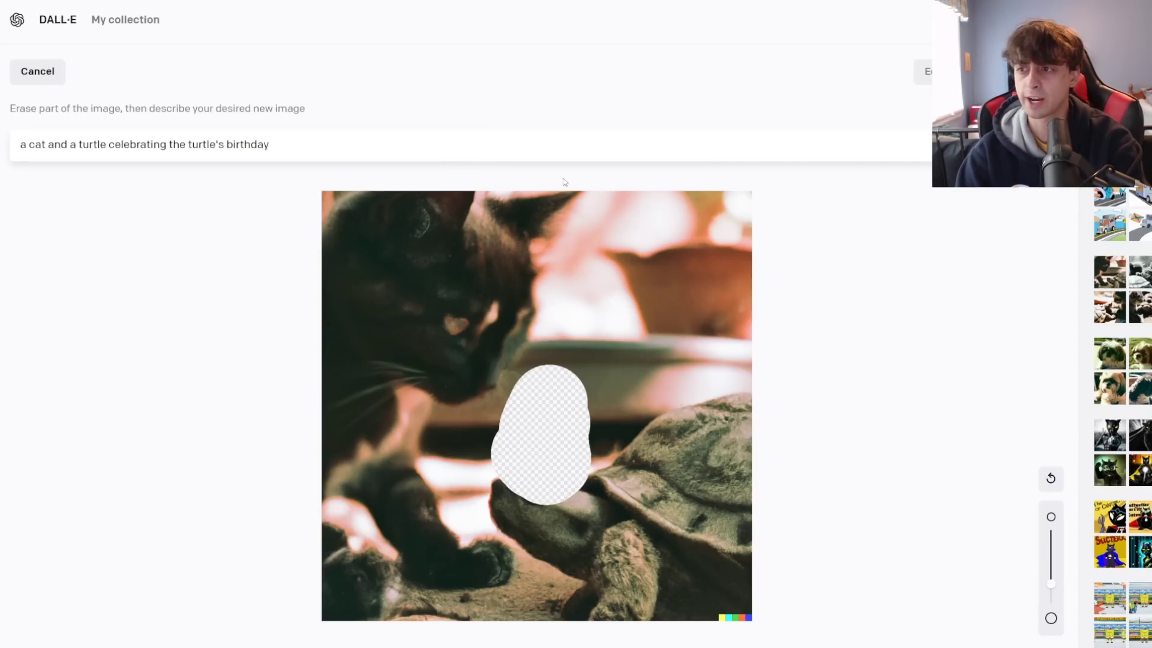
{"action": "type", "text": "the turt"}
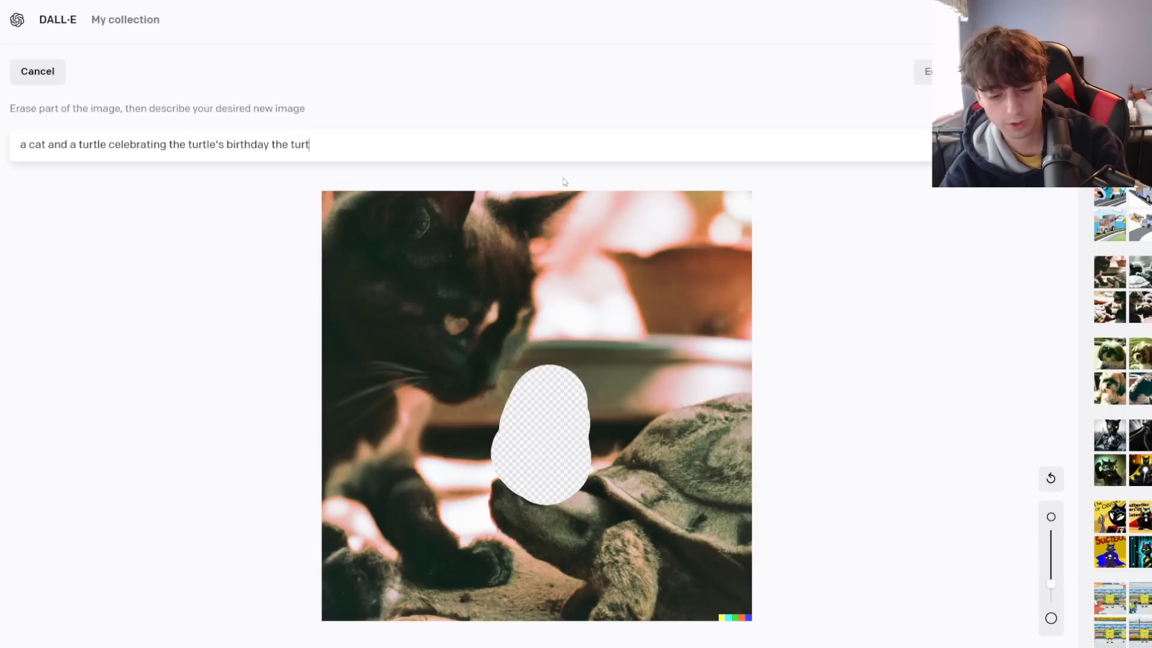
{"action": "type", "text": "le is wearing "}
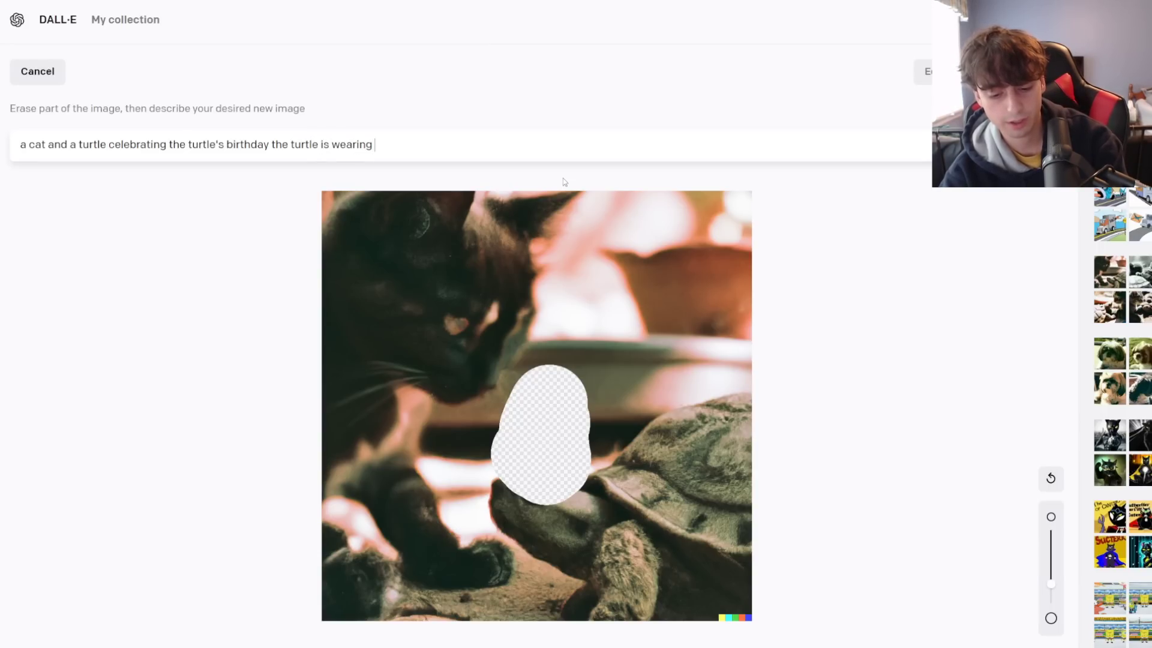
{"action": "type", "text": "a party hat"}
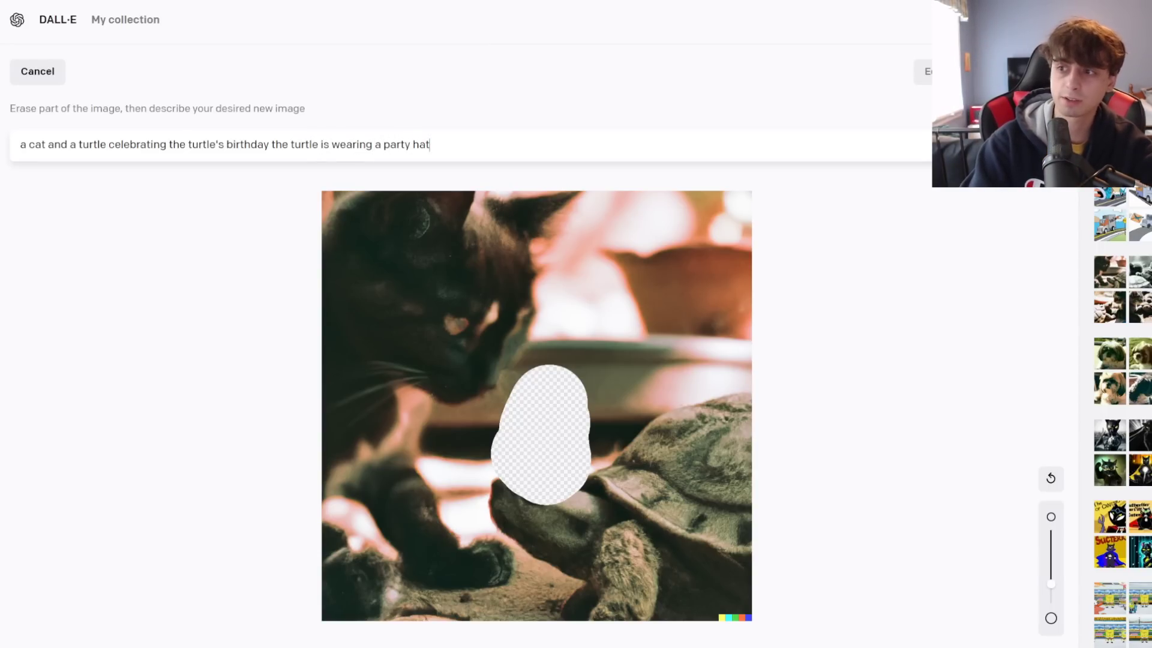
{"action": "key", "text": "Return"}
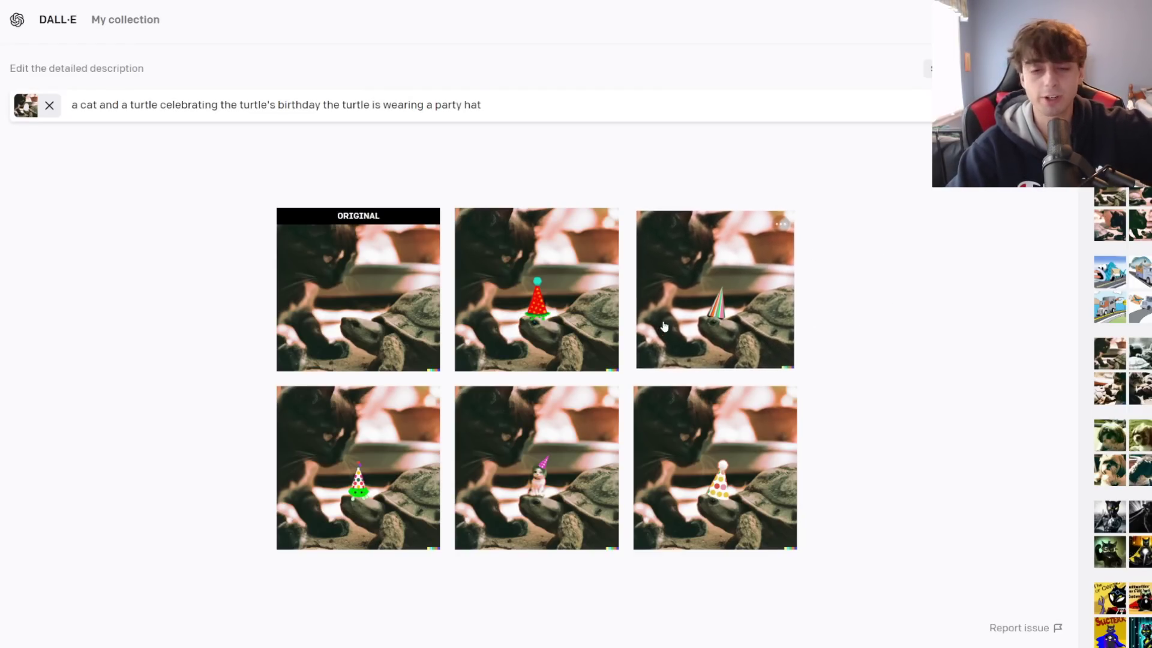
Step through the party-hat edits: striped, red, polka-dot, then the kitten in a pink hat.
{"action": "left_click", "coordinate": [708, 323]}
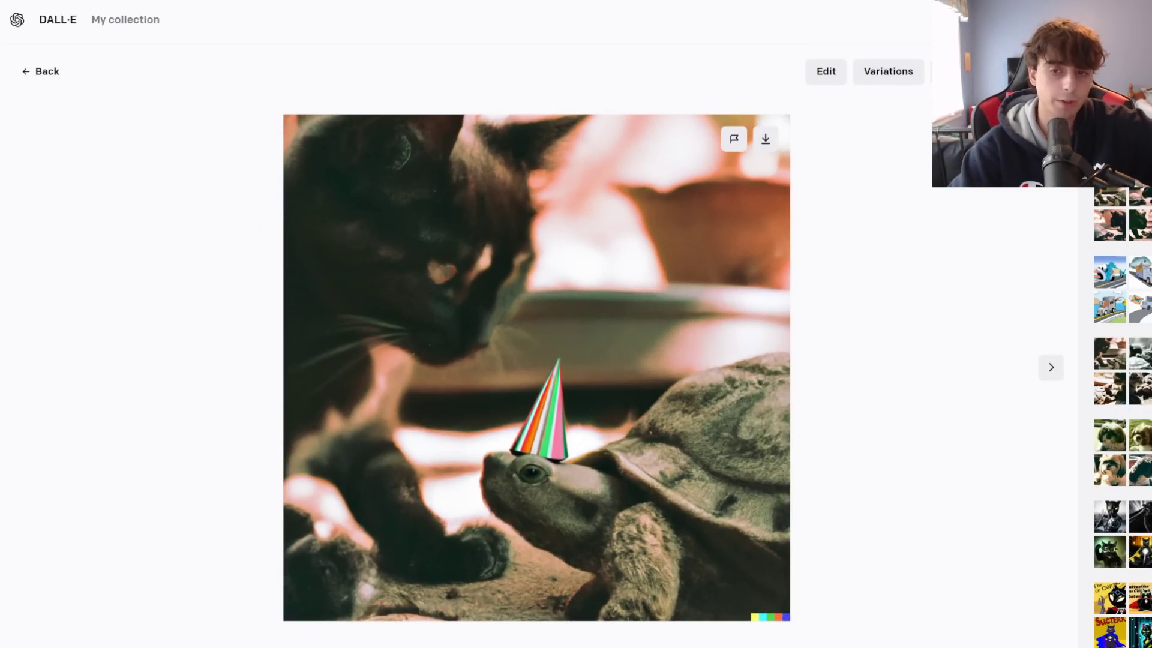
{"action": "left_click", "coordinate": [1049, 367]}
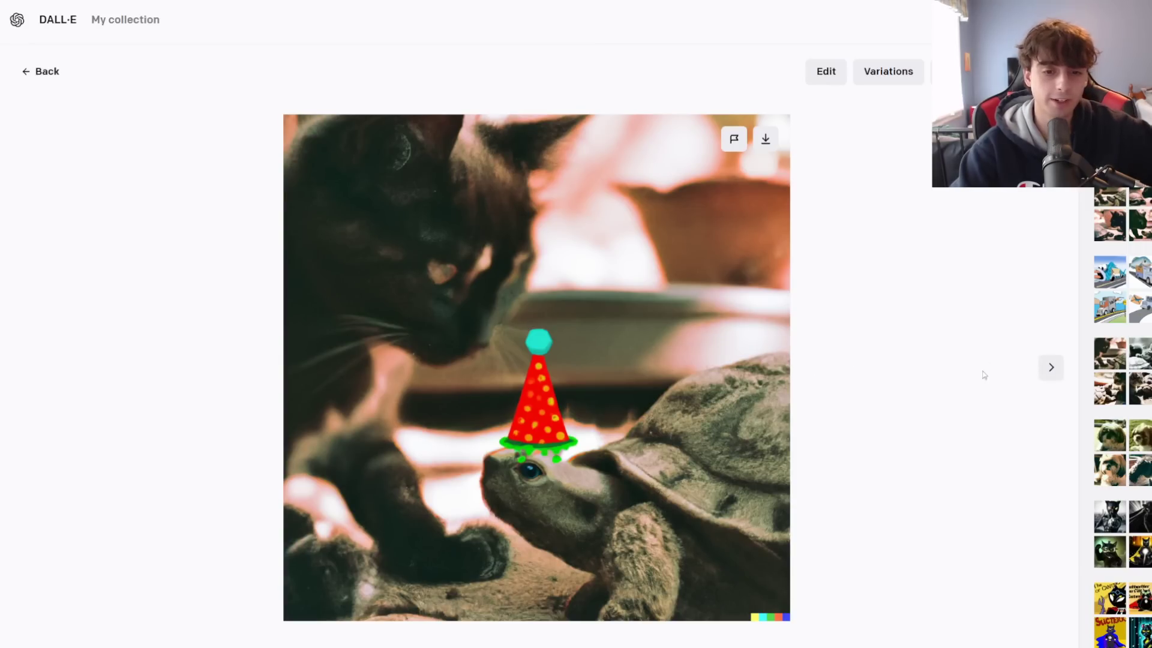
{"action": "left_click", "coordinate": [1051, 367]}
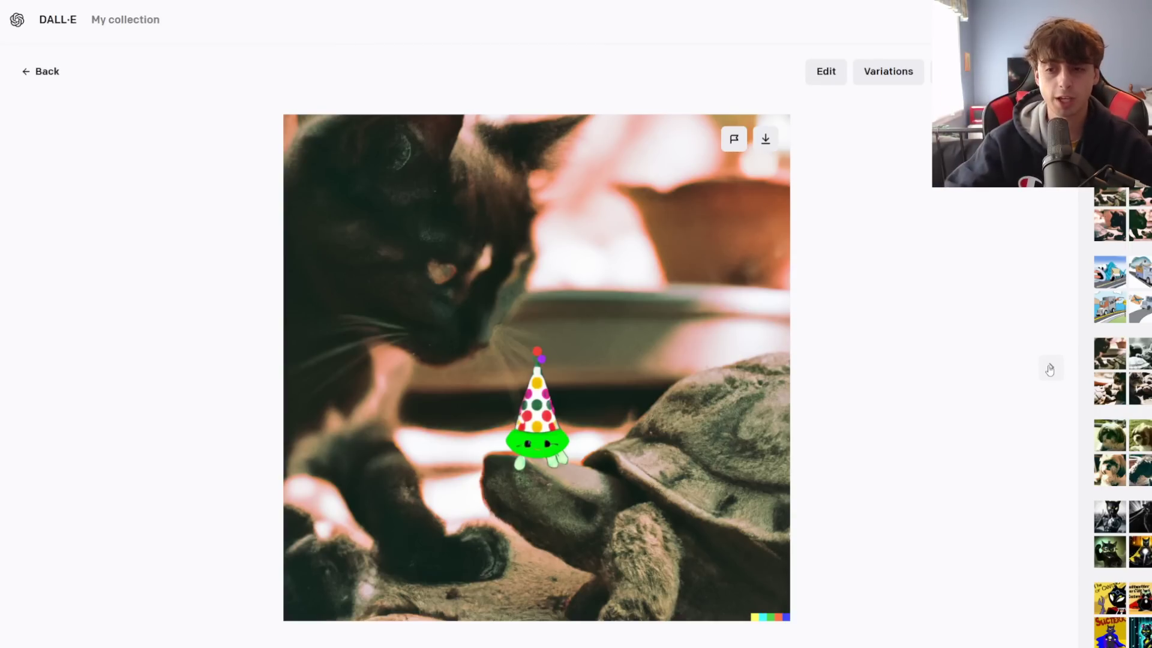
{"action": "left_click", "coordinate": [1049, 369]}
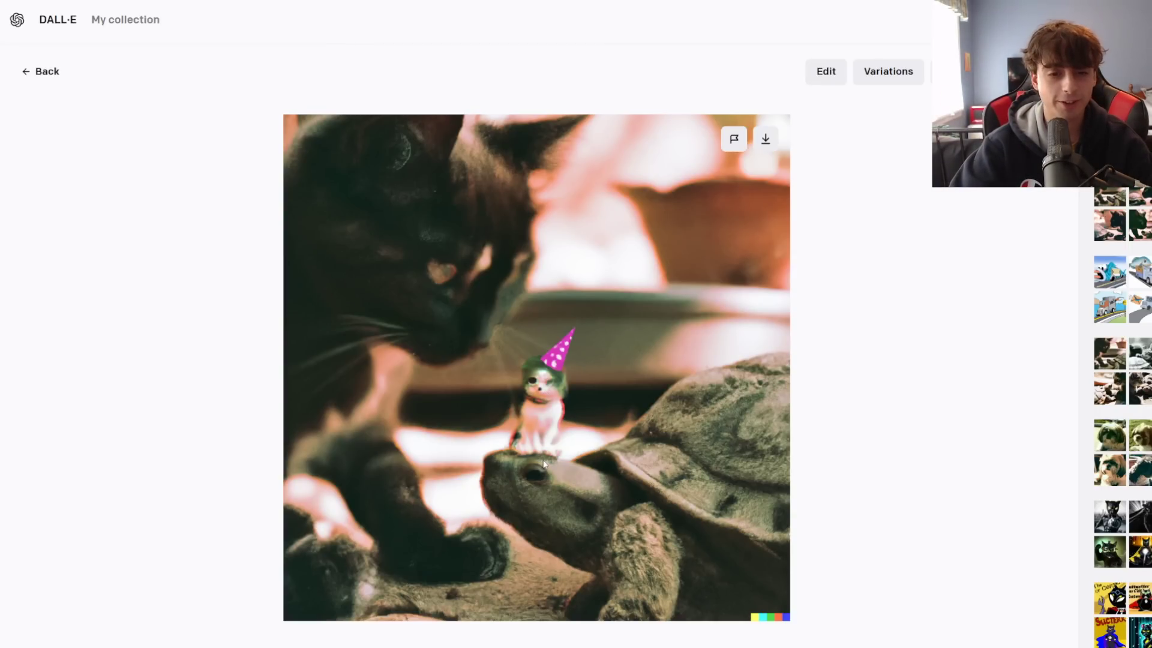
Save the pink-hat kitten edit and go to My collection.
{"action": "left_click", "coordinate": [953, 71]}
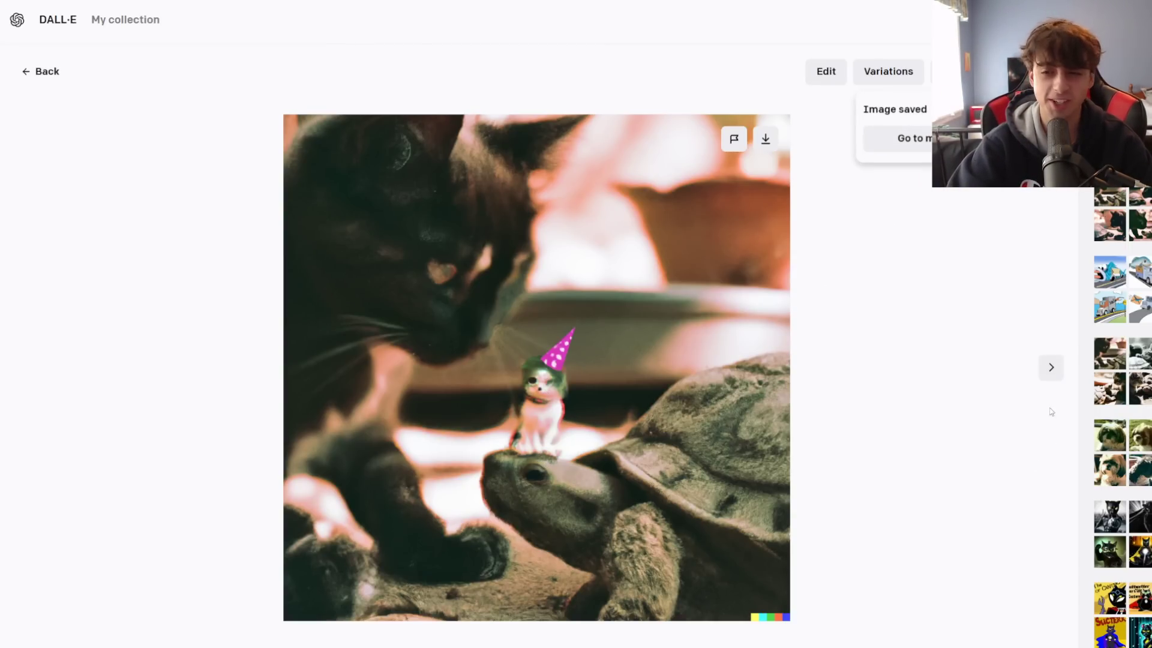
{"action": "key", "text": "Escape"}
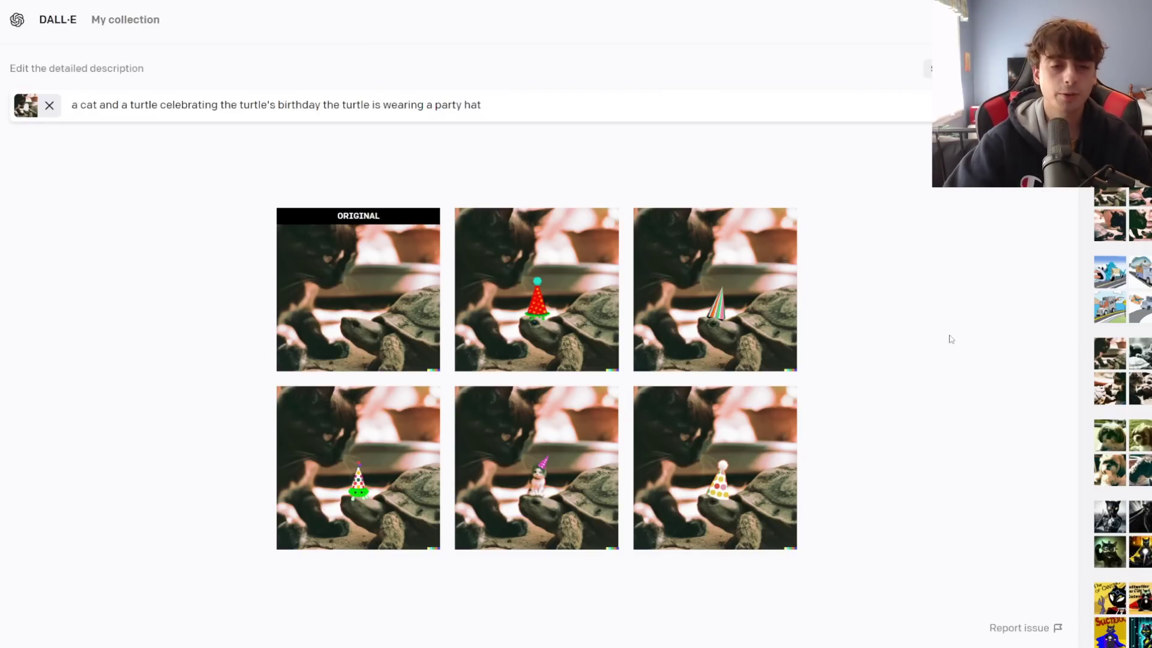
{"action": "left_click", "coordinate": [121, 22]}
Browse the collection and try the extra-actions menu, Download and Share on the shih tzu photo.
{"action": "scroll", "coordinate": [739, 259], "scroll_direction": "down", "scroll_amount": 3}
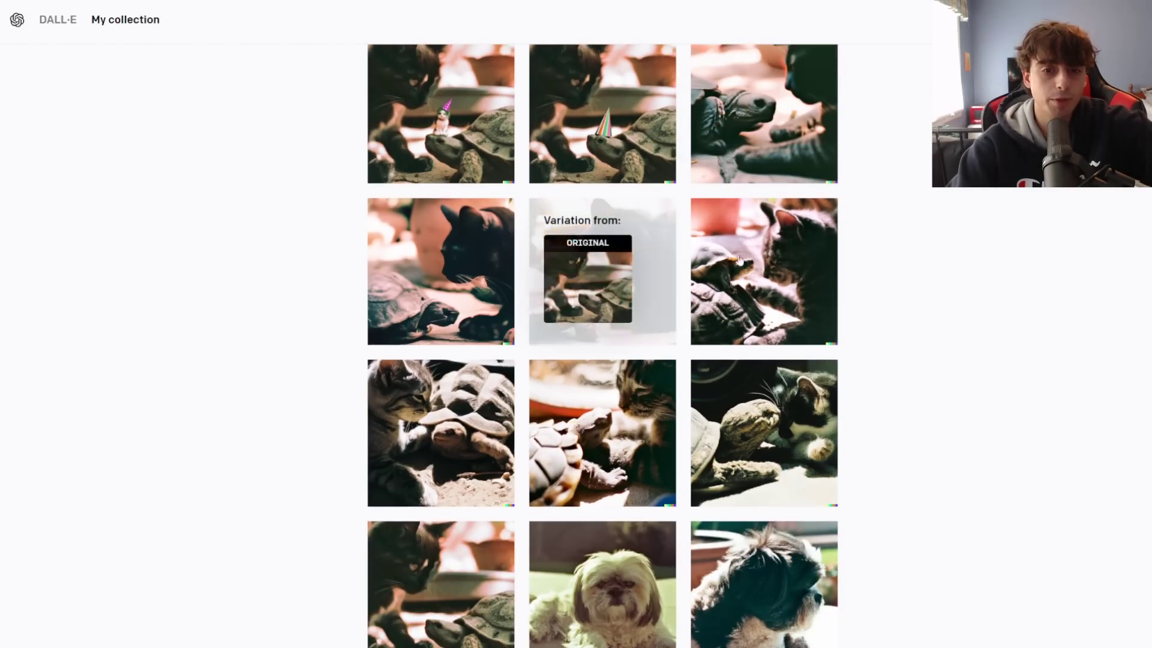
{"action": "scroll", "coordinate": [740, 259], "scroll_direction": "up", "scroll_amount": 3}
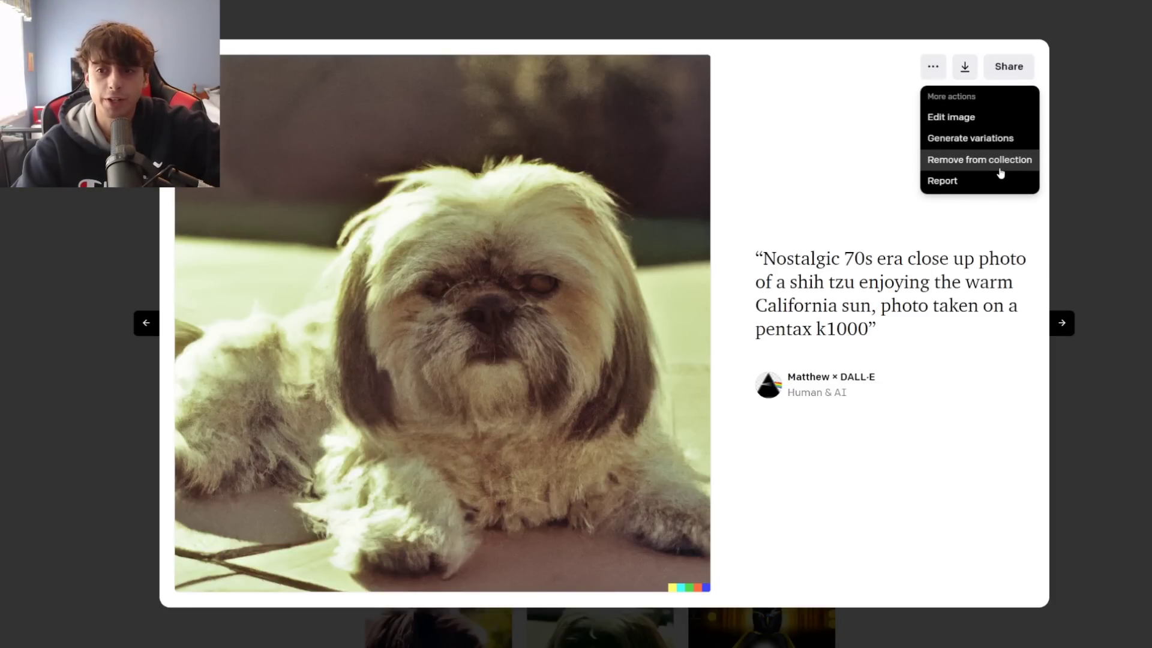
{"action": "left_click", "coordinate": [928, 68]}
{"action": "left_click", "coordinate": [964, 68]}
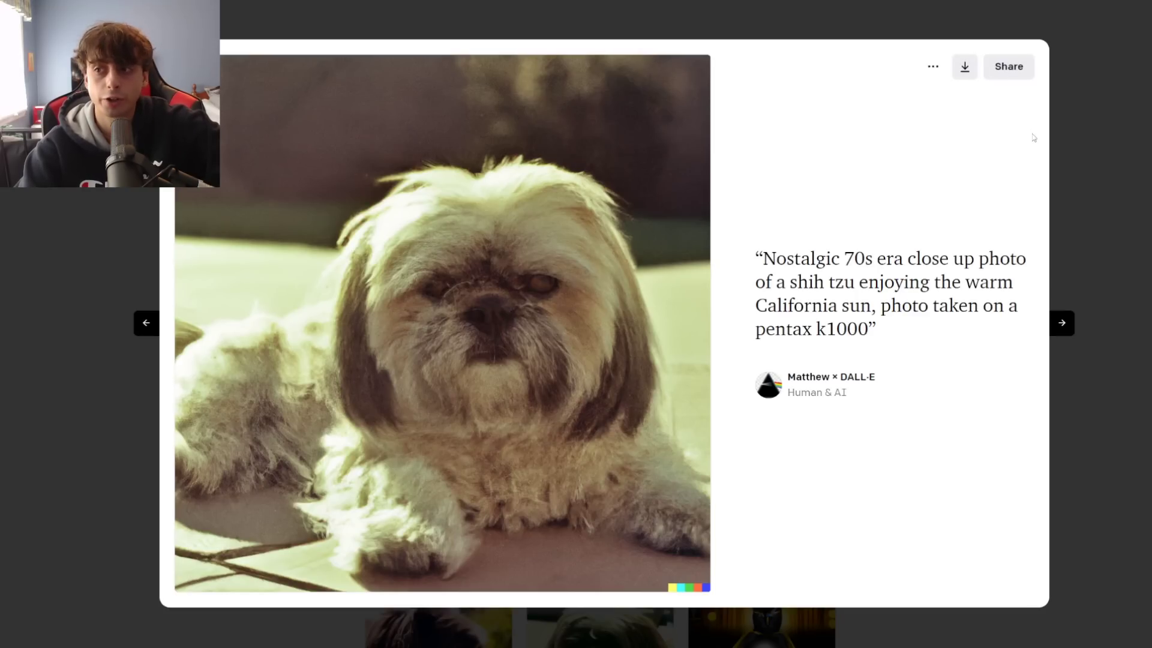
{"action": "left_click", "coordinate": [1018, 73]}
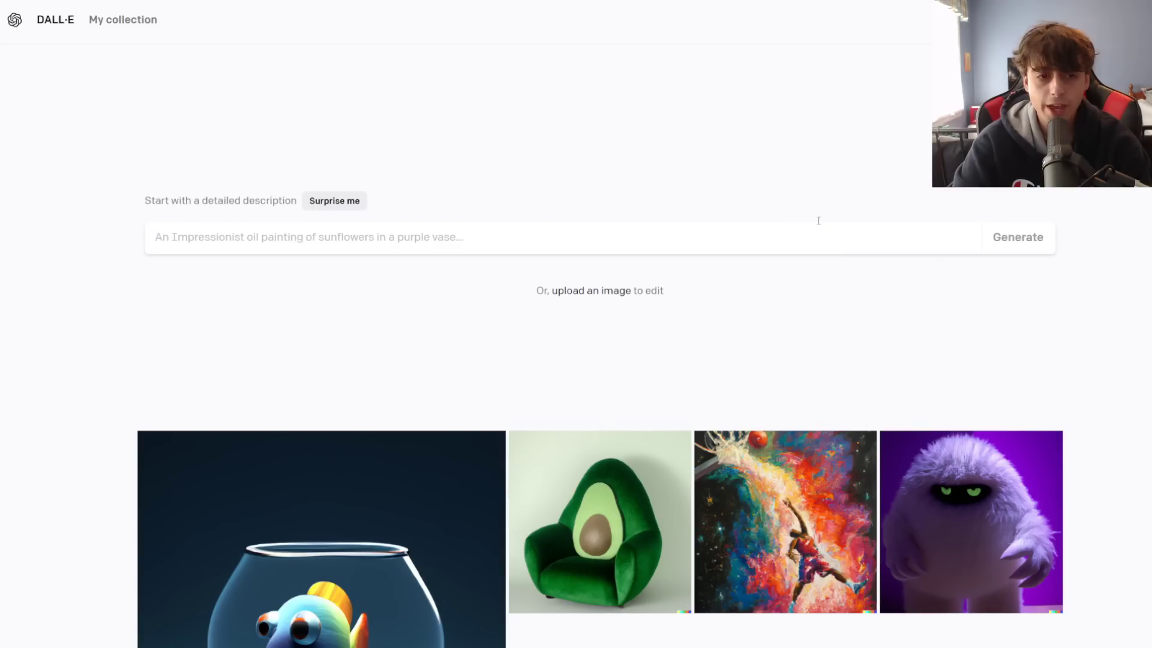
Upload the fuzzy orange-and-pink cactus image, shrink its square crop, and generate five variations.
{"action": "left_click", "coordinate": [578, 292]}
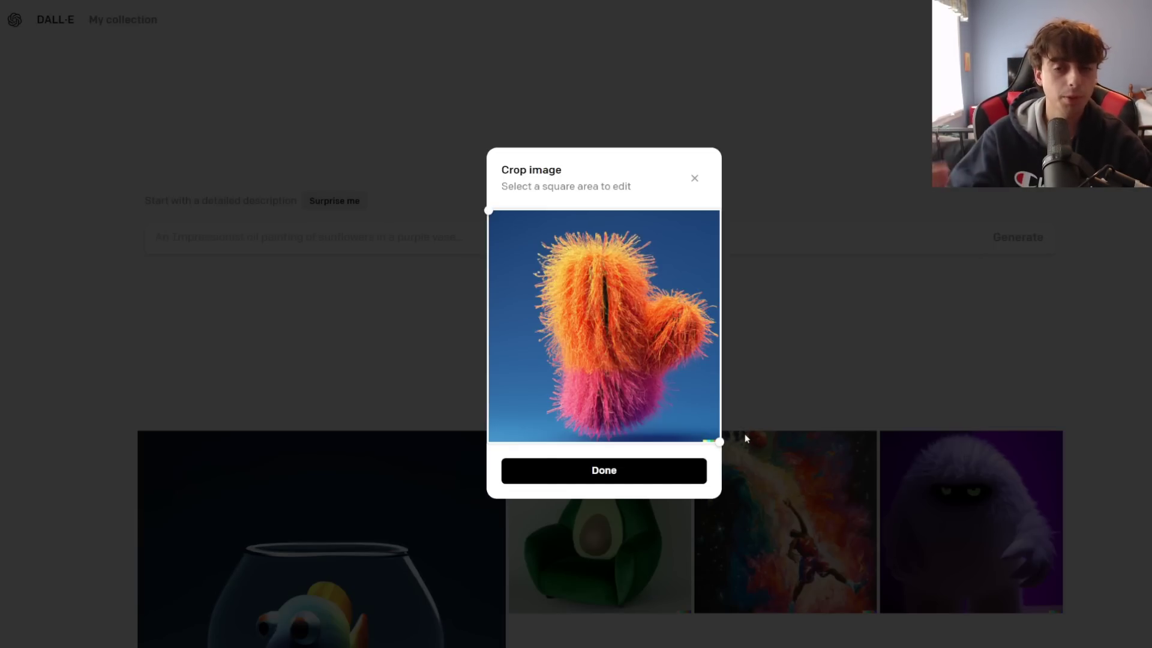
{"action": "mouse_move", "coordinate": [488, 211]}
{"action": "left_mouse_down"}
{"action": "mouse_move", "coordinate": [524, 244]}
{"action": "mouse_move", "coordinate": [468, 212]}
{"action": "mouse_move", "coordinate": [507, 221]}
{"action": "left_mouse_up"}
{"action": "left_click", "coordinate": [617, 471]}
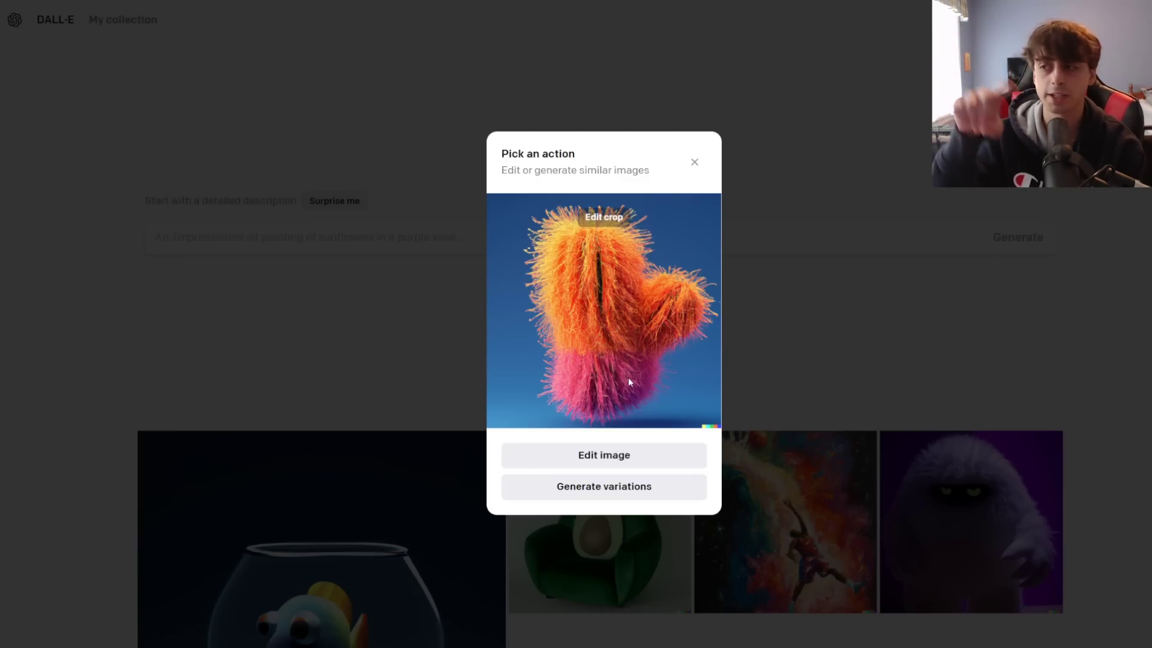
{"action": "left_click", "coordinate": [604, 486]}
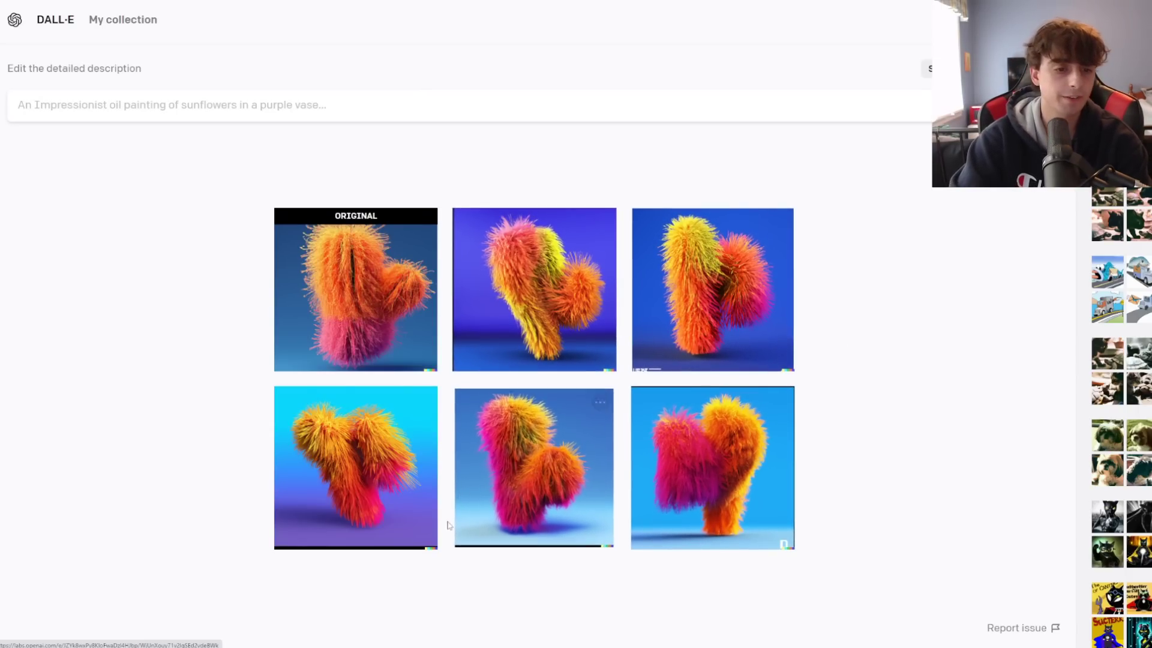
{"action": "left_click", "coordinate": [382, 485]}
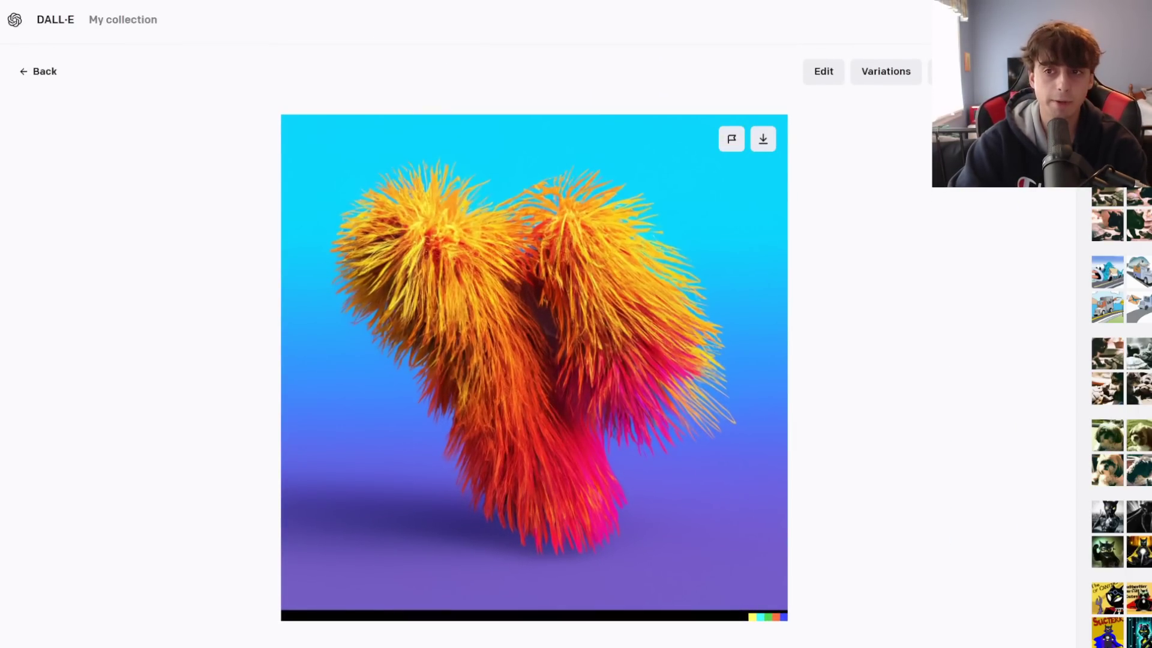
{"action": "key", "text": "Escape"}
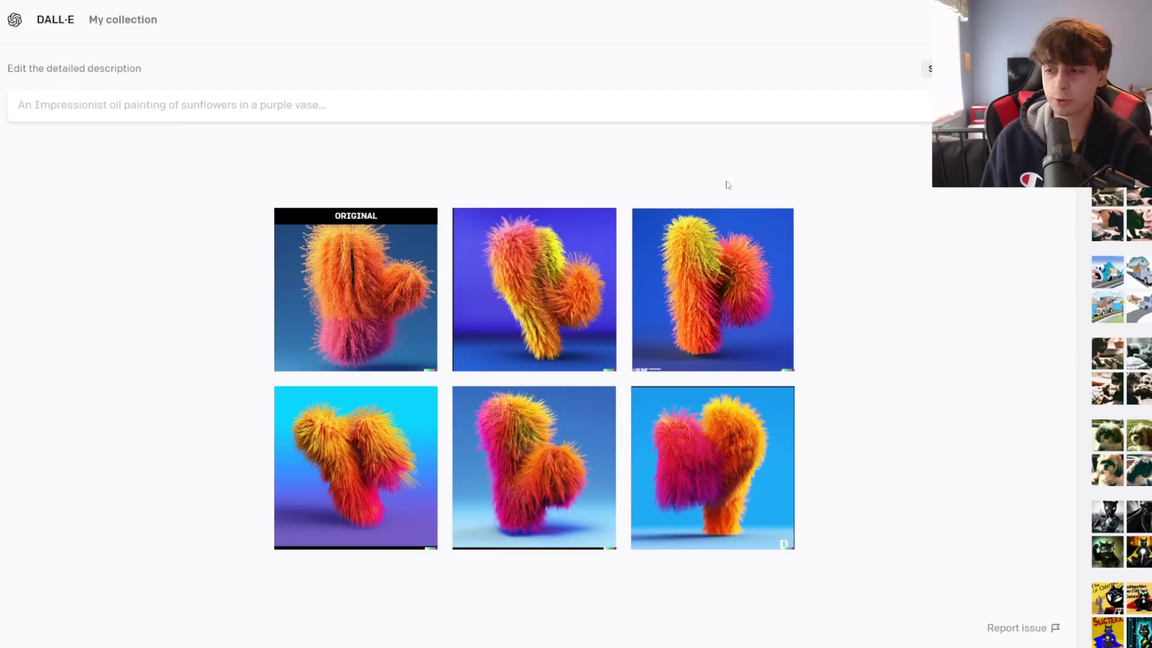